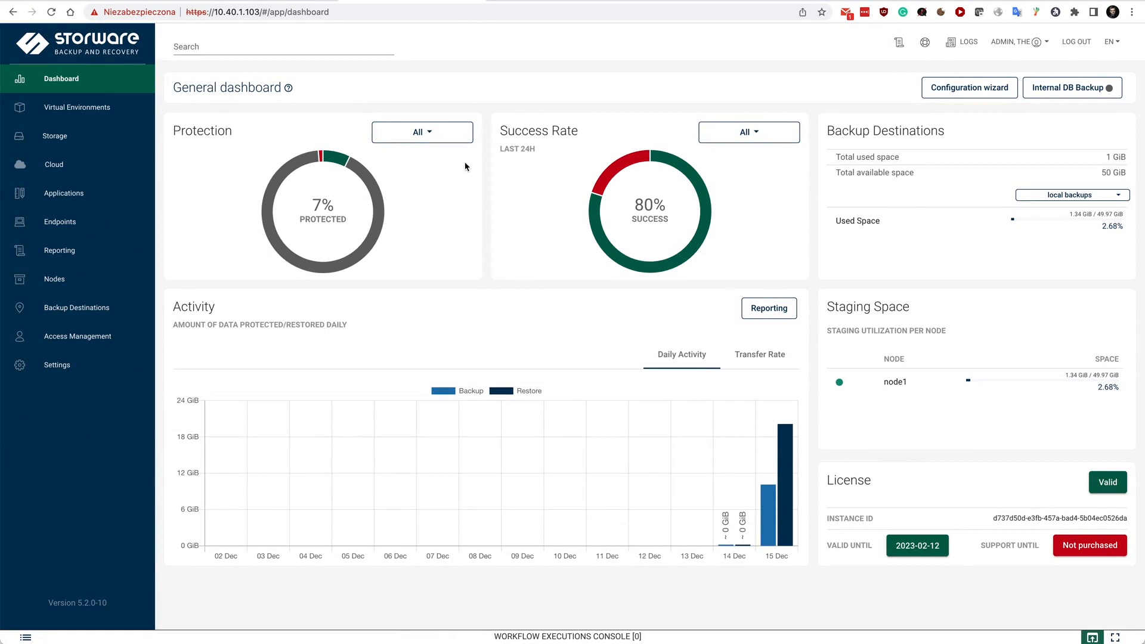
# Filter the dashboard's Protection chart by Virtual Environments and return it to All
pyautogui.click(447, 133)
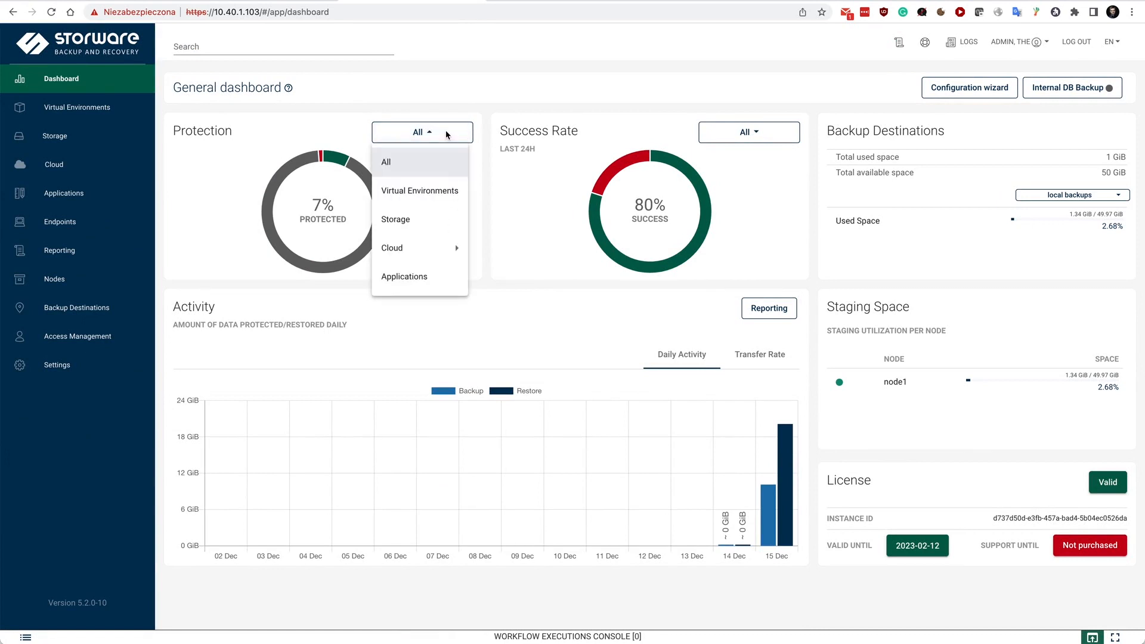
pyautogui.click(424, 190)
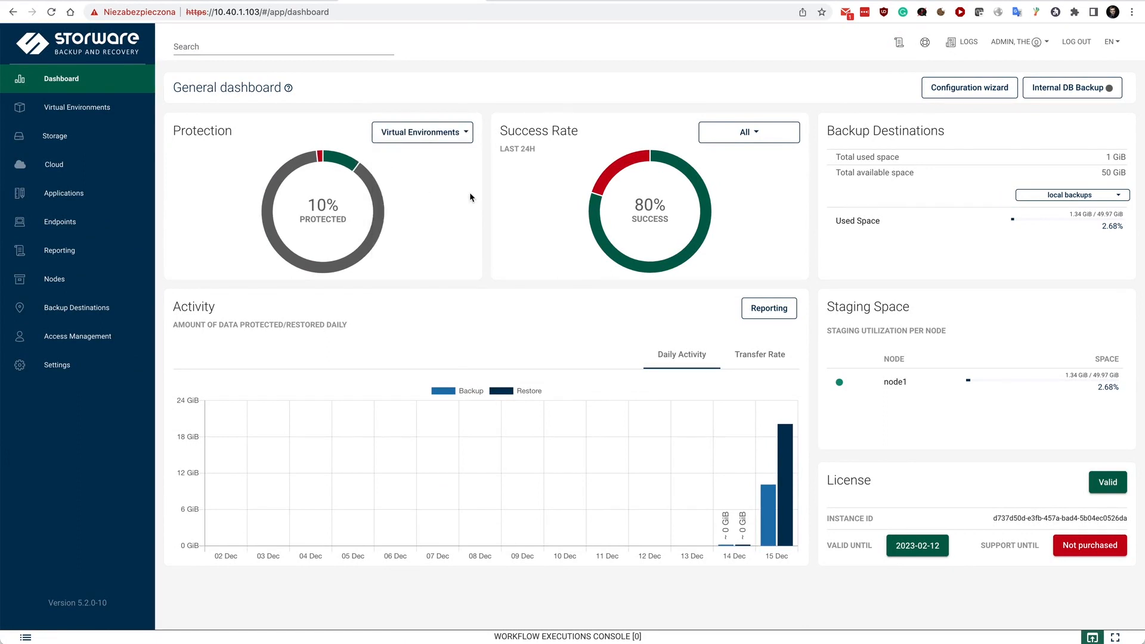
pyautogui.click(444, 133)
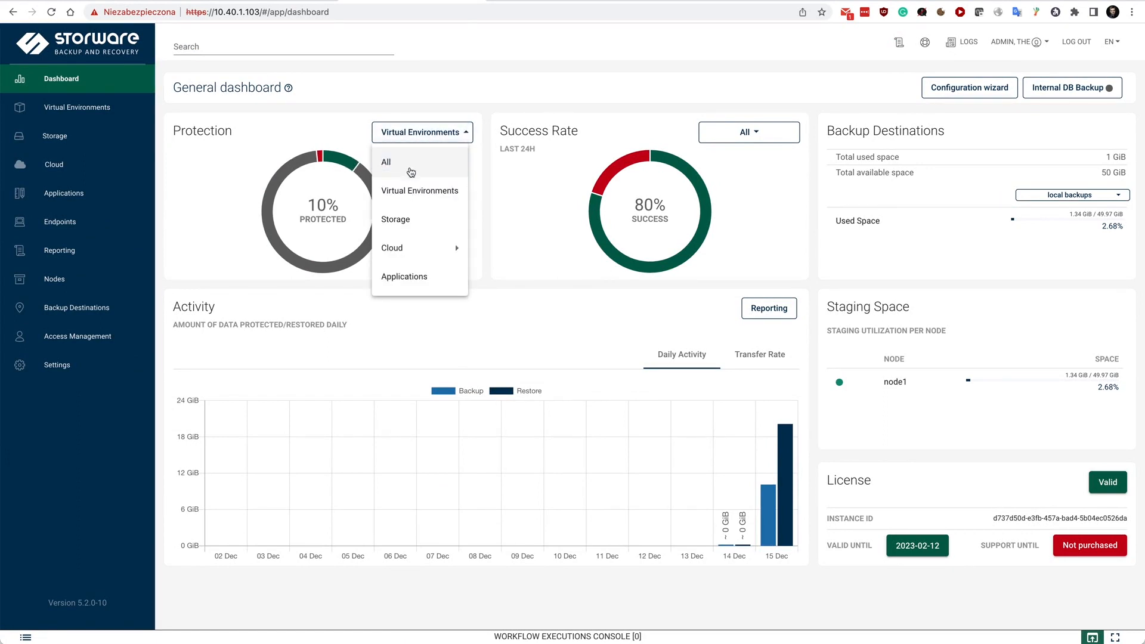
pyautogui.click(410, 173)
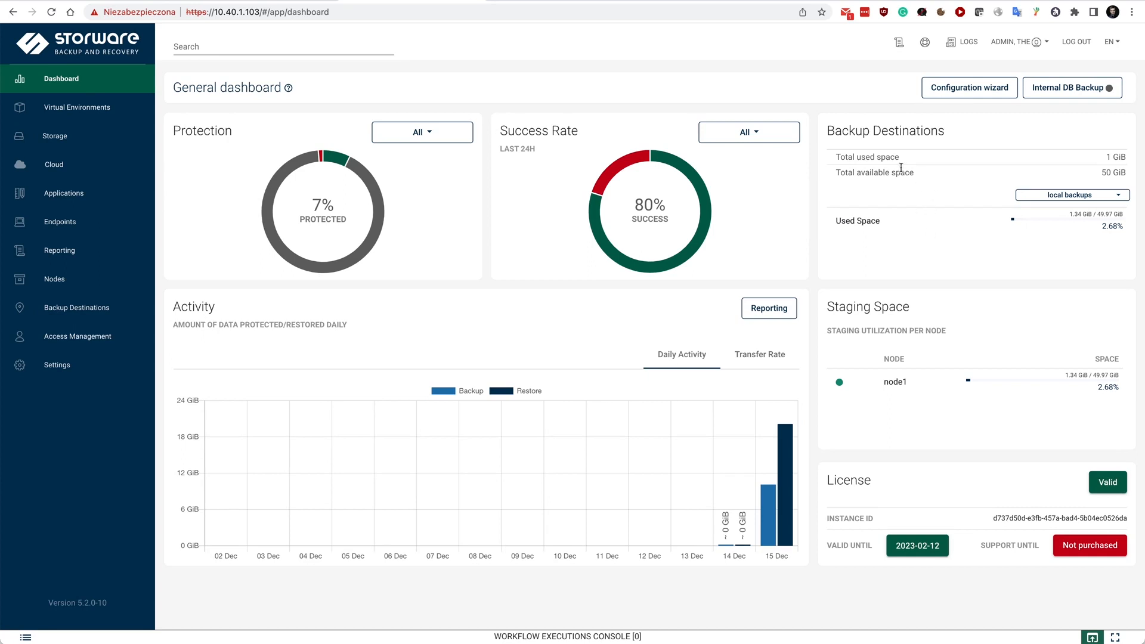
# Go through the configuration wizard's Welcome and Nodes stages with their existing settings and choose Kubernetes as the source
pyautogui.click(975, 87)
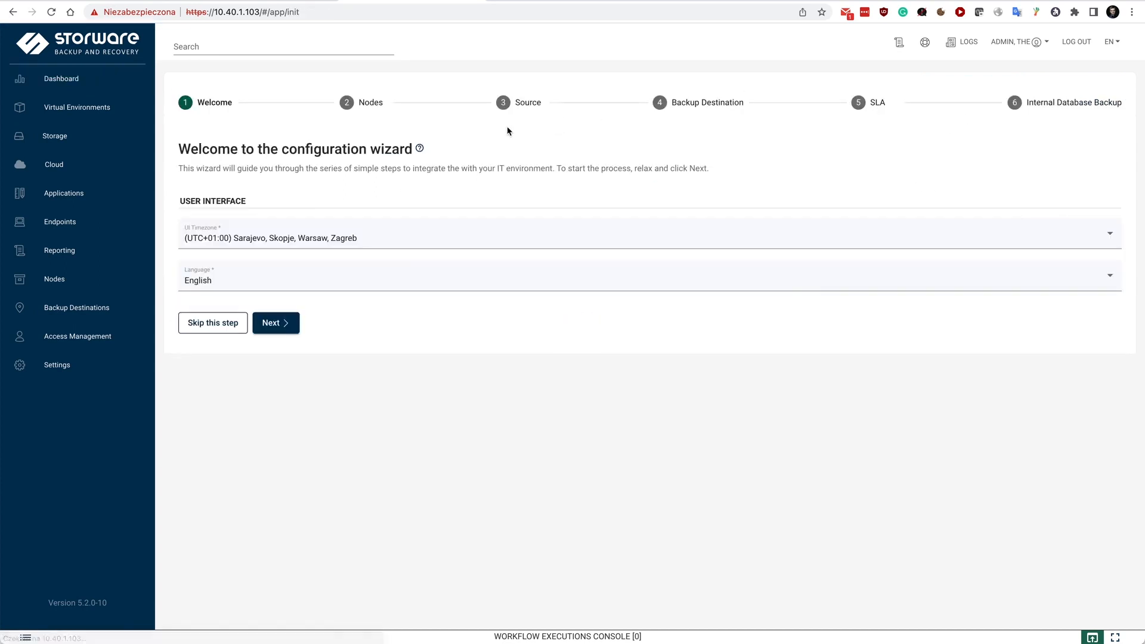
pyautogui.click(277, 324)
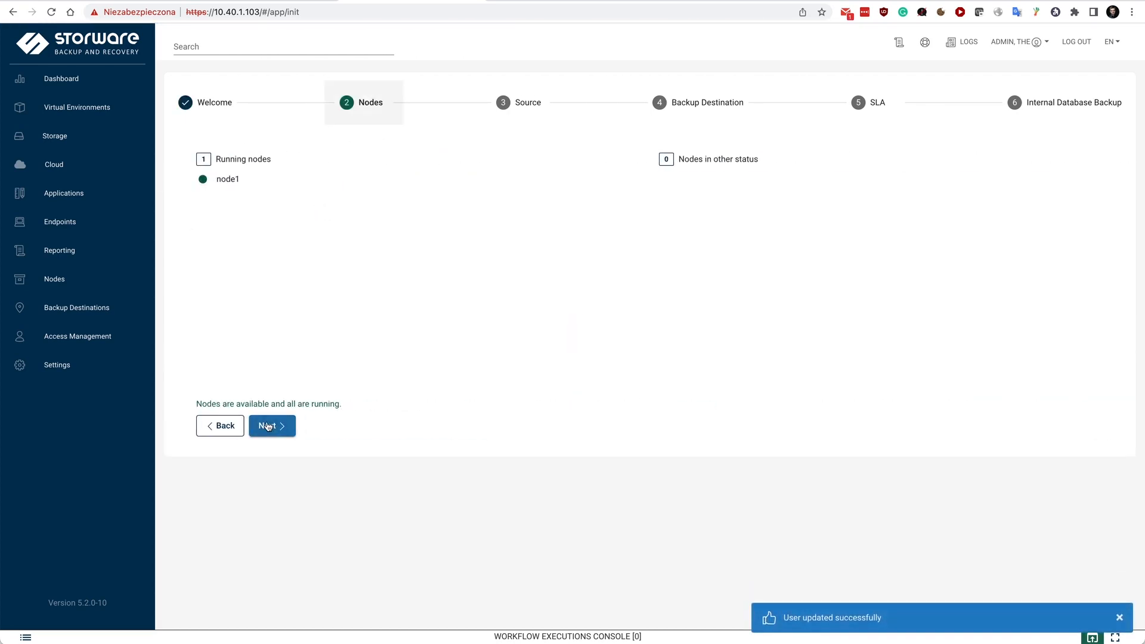
pyautogui.click(267, 426)
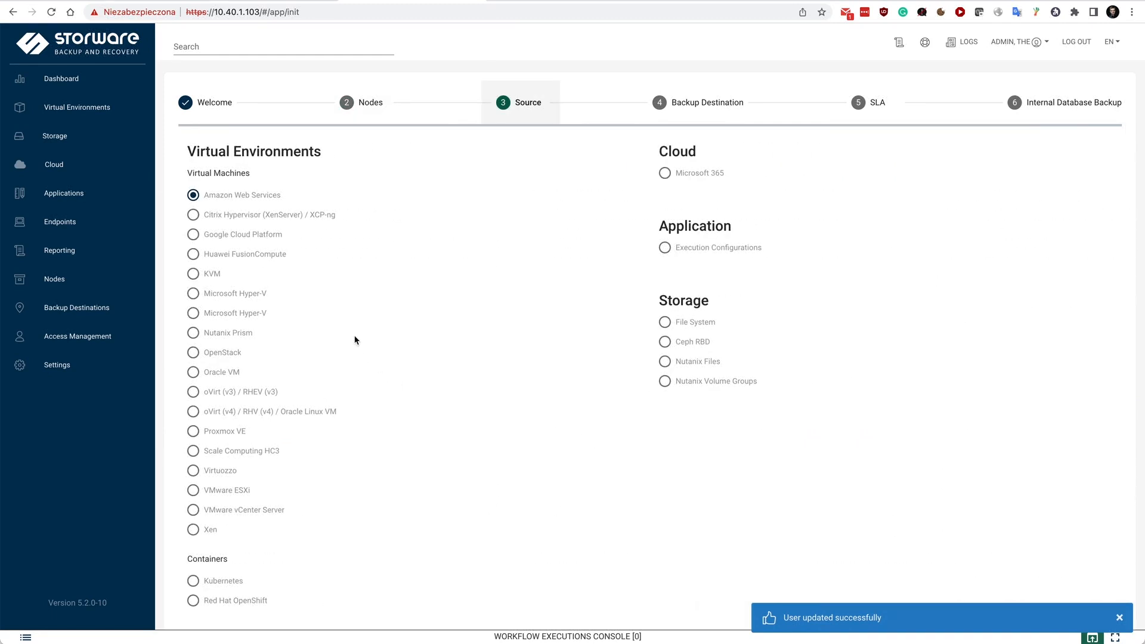
pyautogui.click(211, 579)
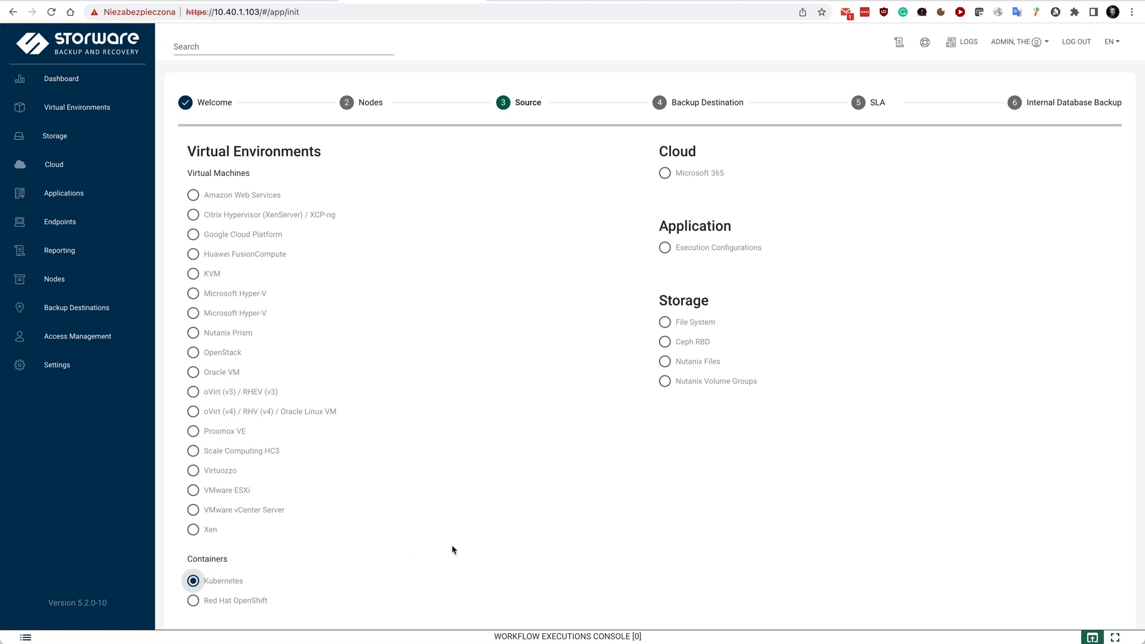
pyautogui.scroll(-2, 452, 549)
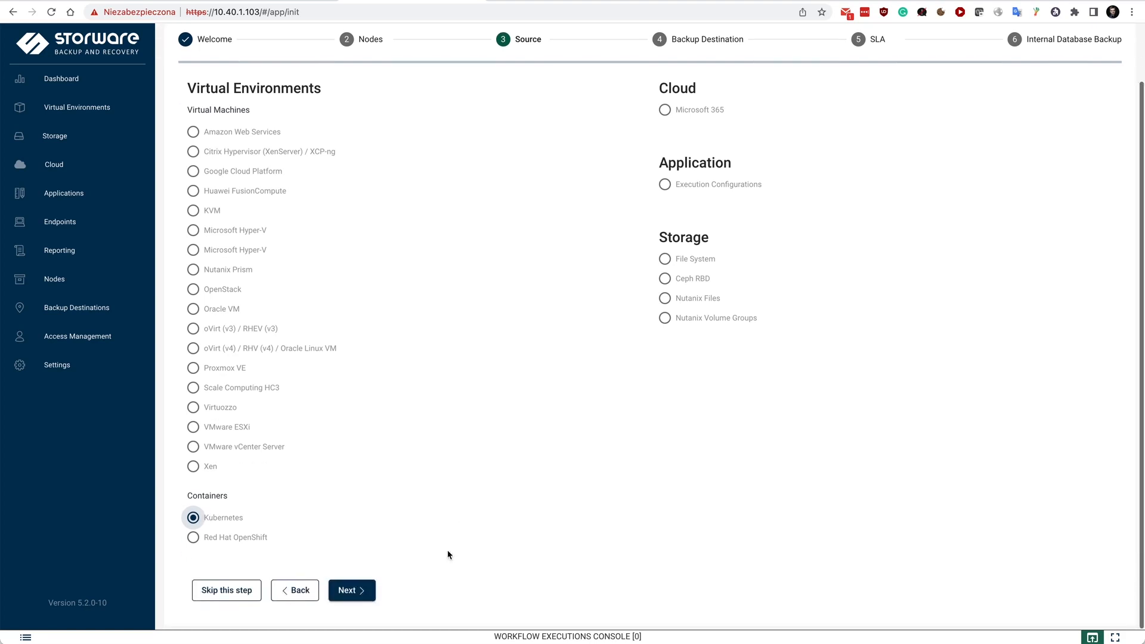
pyautogui.click(352, 590)
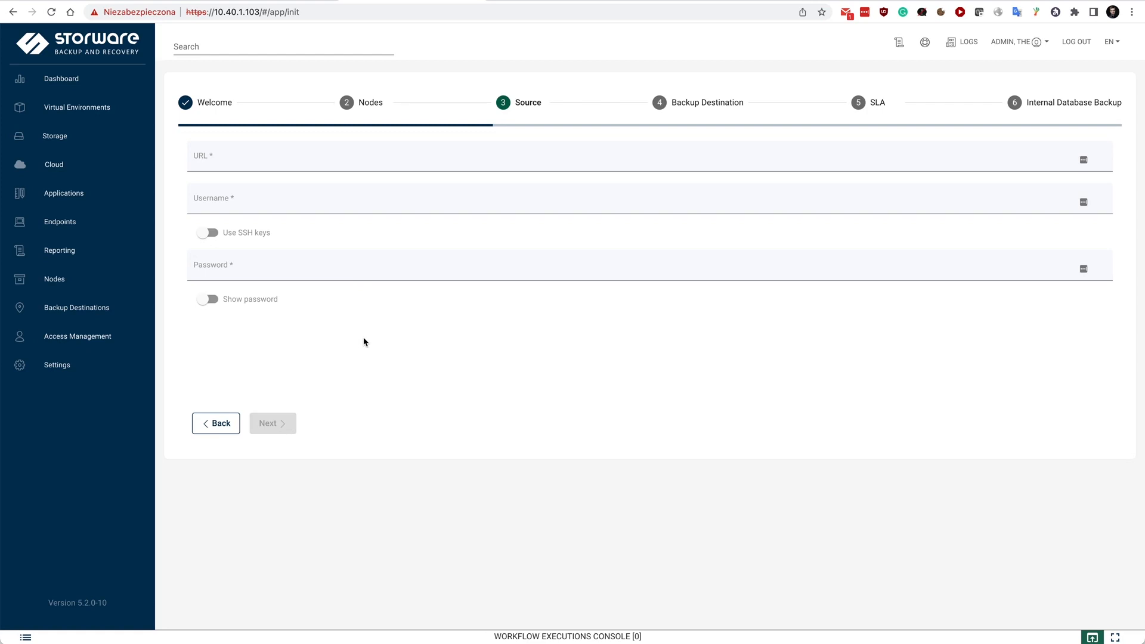
# Review the wizard's Backup Destination, SLA and Internal Database Backup stages
pyautogui.click(660, 106)
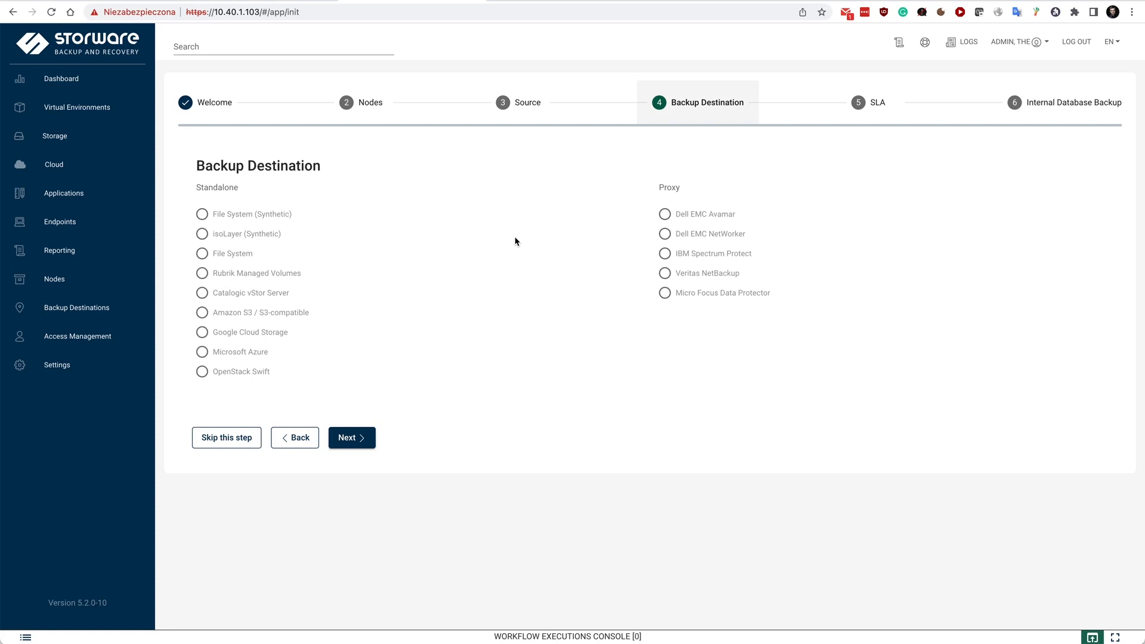
pyautogui.click(857, 103)
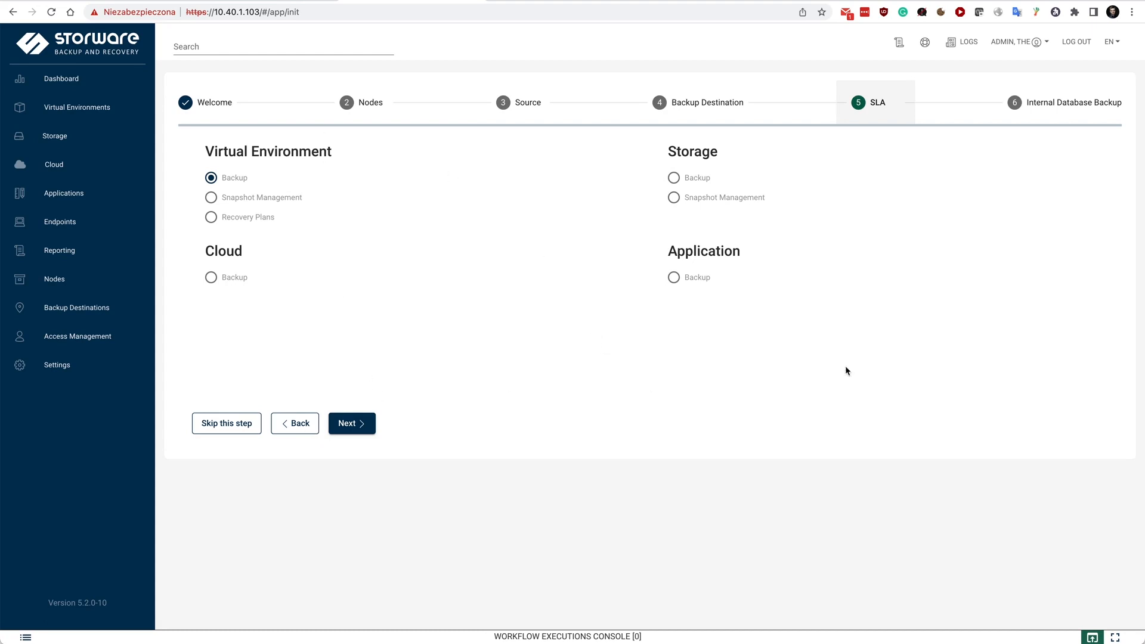
pyautogui.click(1053, 104)
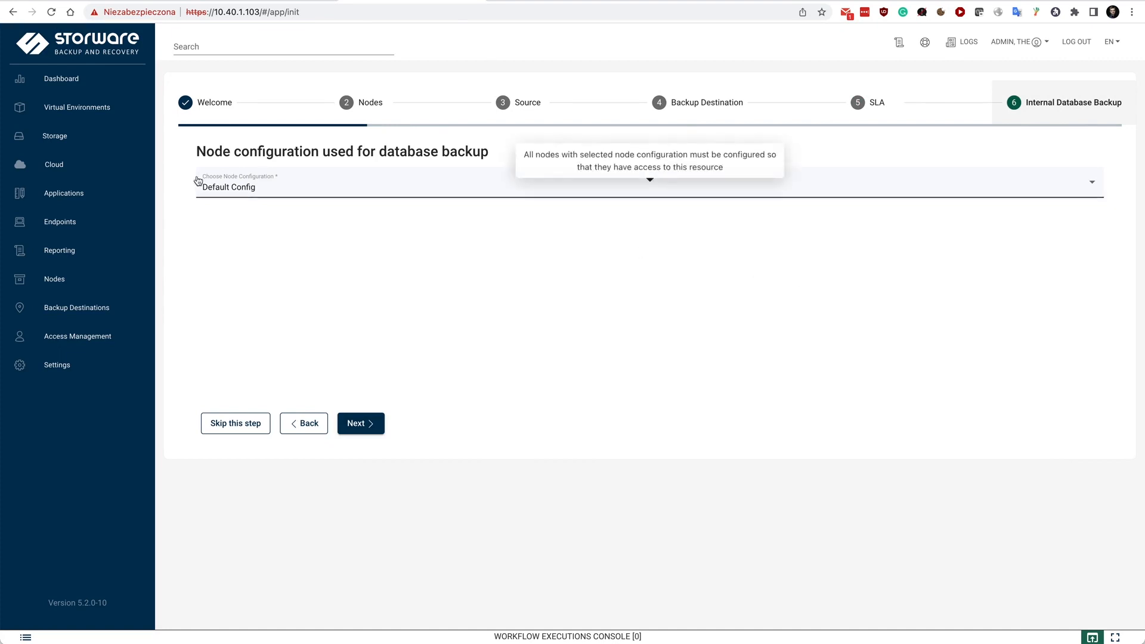
pyautogui.click(92, 109)
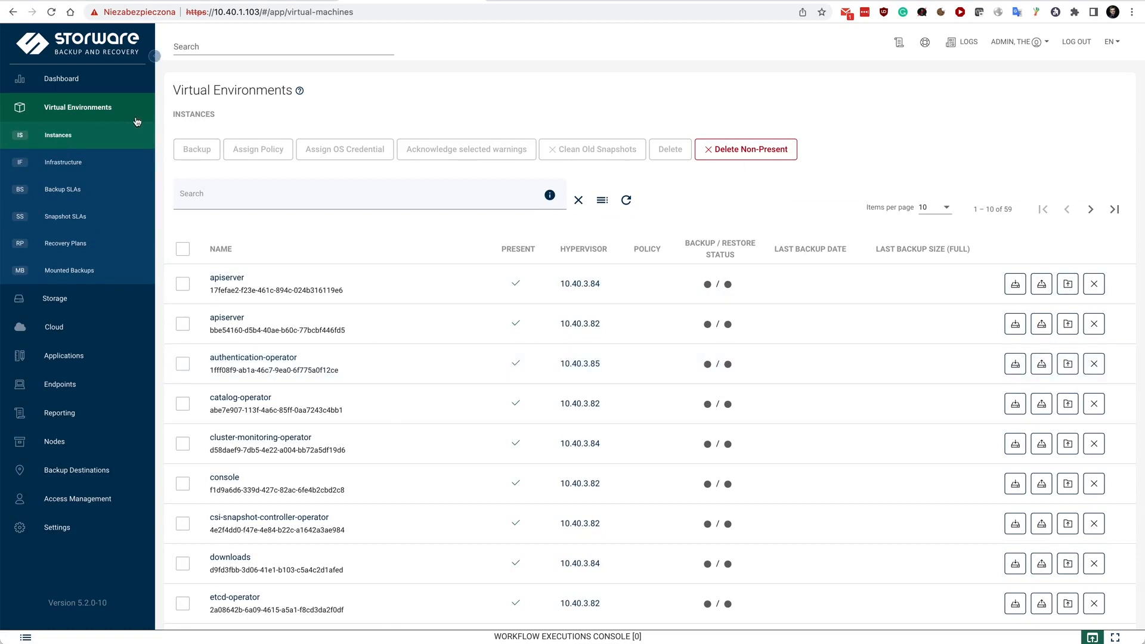
pyautogui.click(75, 162)
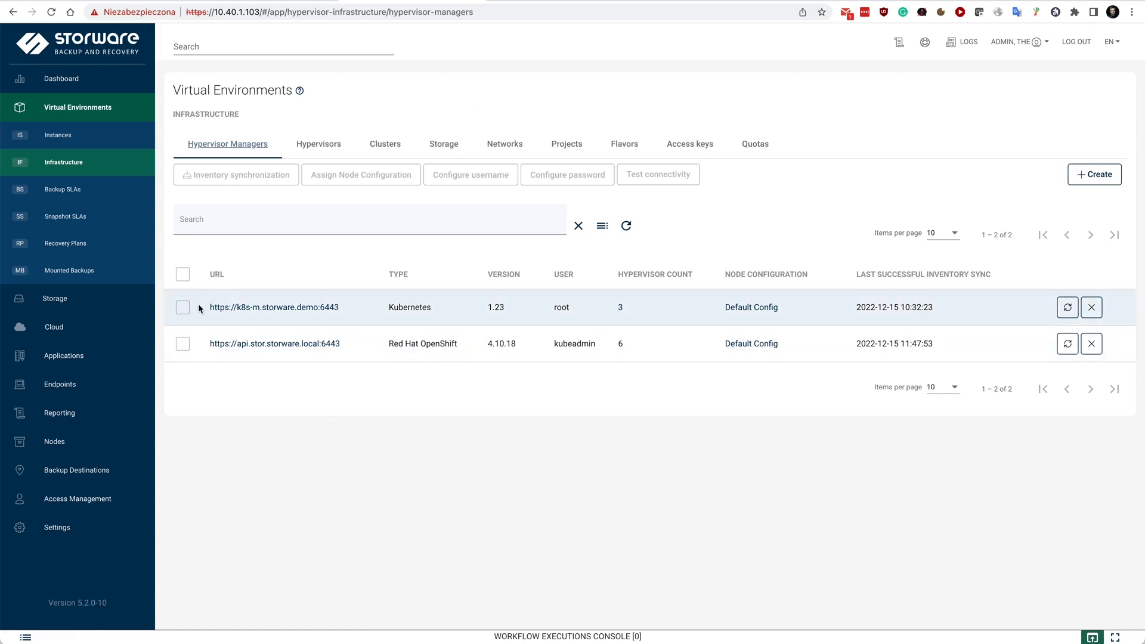
pyautogui.moveTo(348, 307); pyautogui.dragTo(209, 308)
pyautogui.click(361, 310)
pyautogui.click(1067, 307)
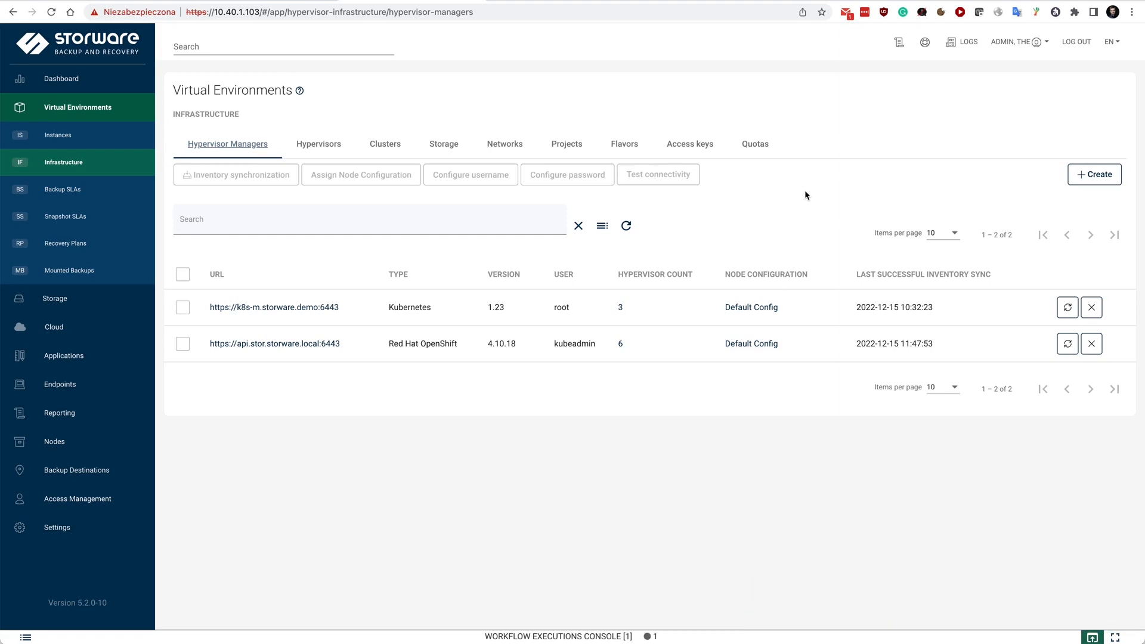
# Examine the infrastructure's hypervisors, clusters, storage classes such as csi-rbd-sc, networks and projects
pyautogui.click(301, 144)
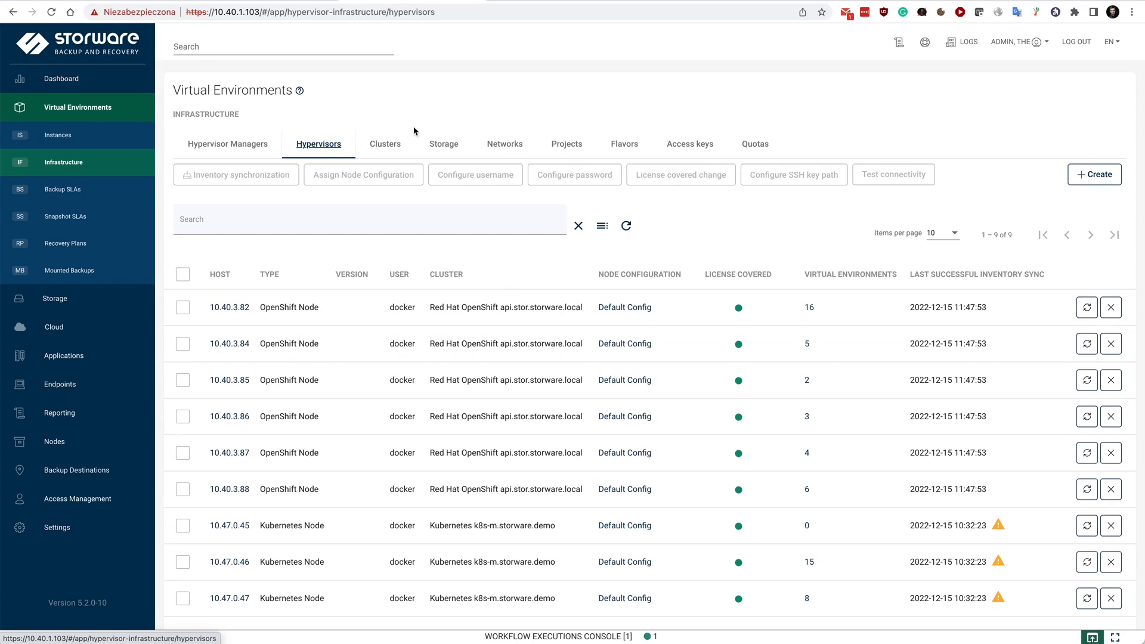
pyautogui.click(385, 144)
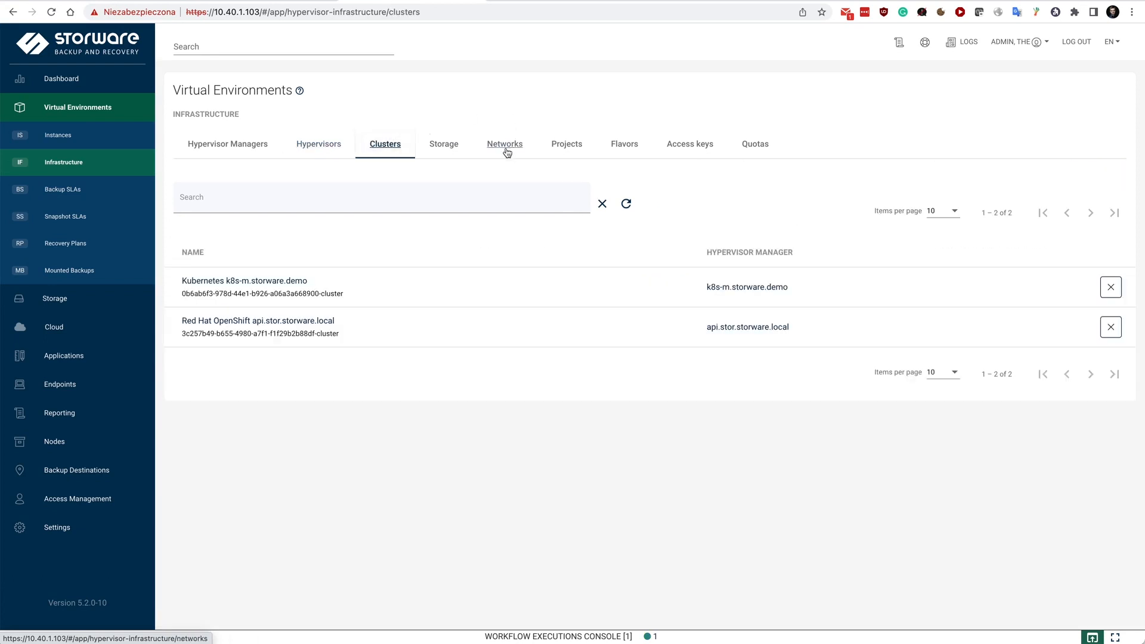
pyautogui.click(441, 147)
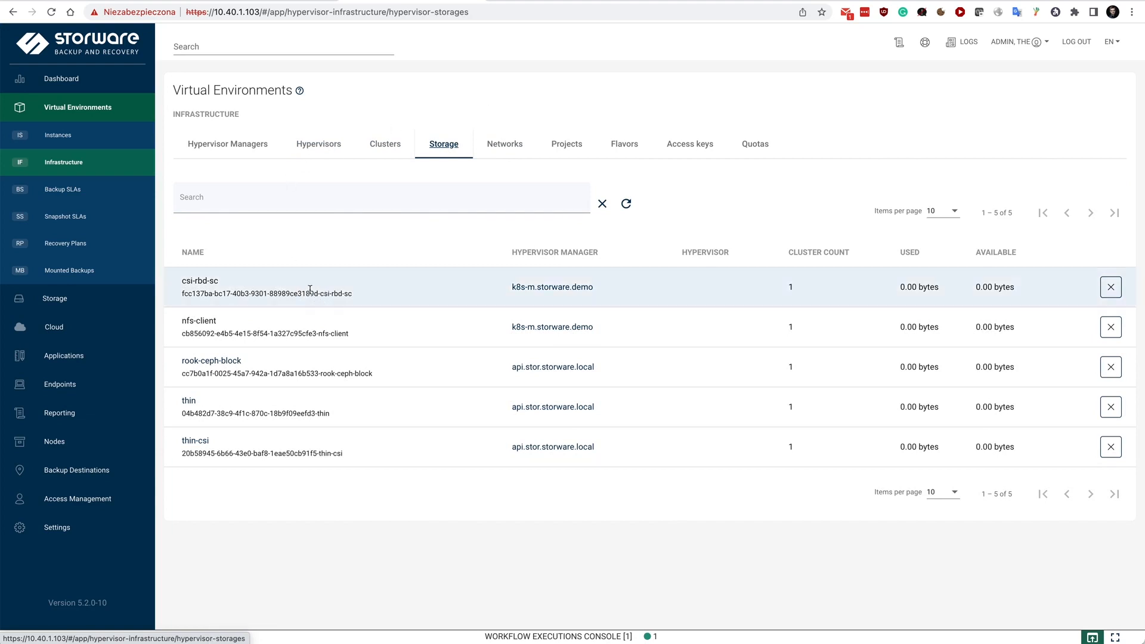
pyautogui.moveTo(243, 280); pyautogui.dragTo(177, 279)
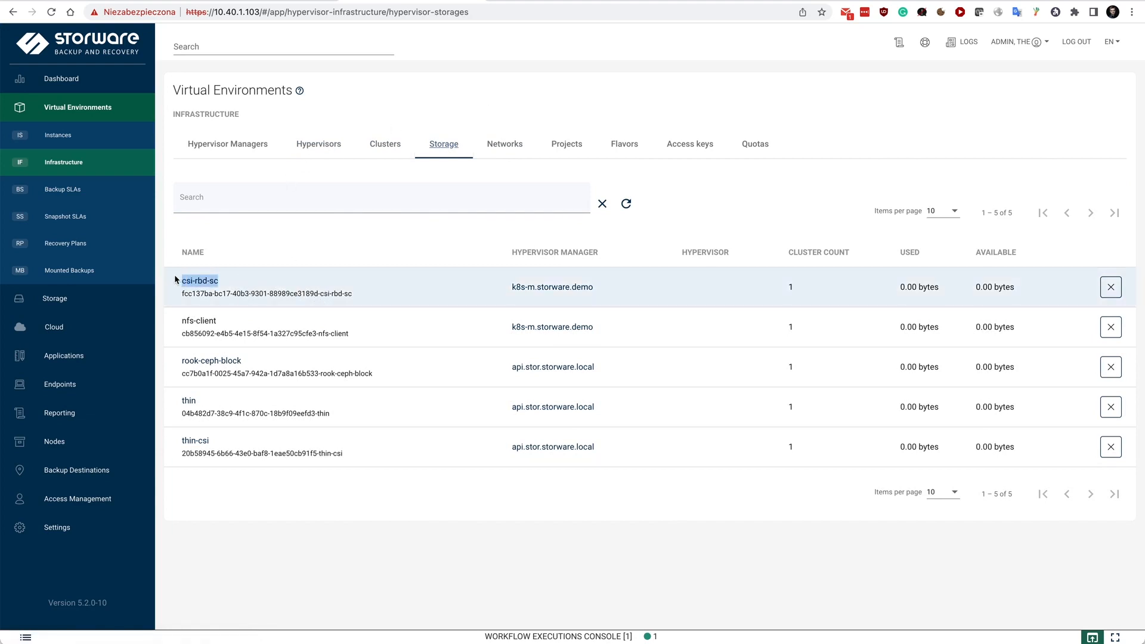
pyautogui.click(440, 292)
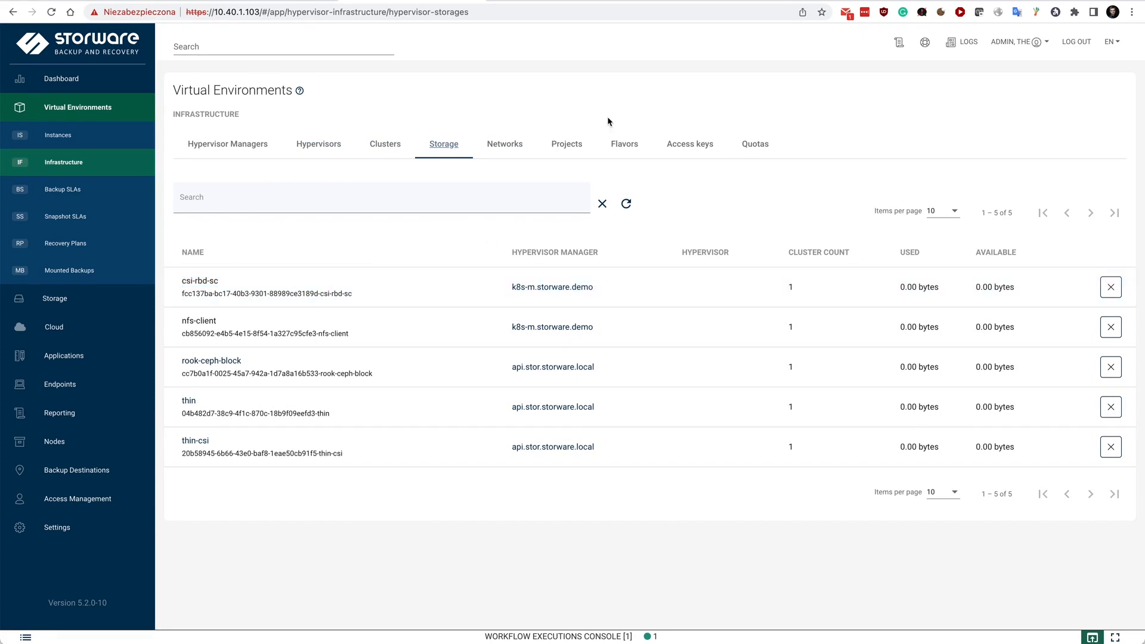
pyautogui.click(504, 145)
pyautogui.click(573, 145)
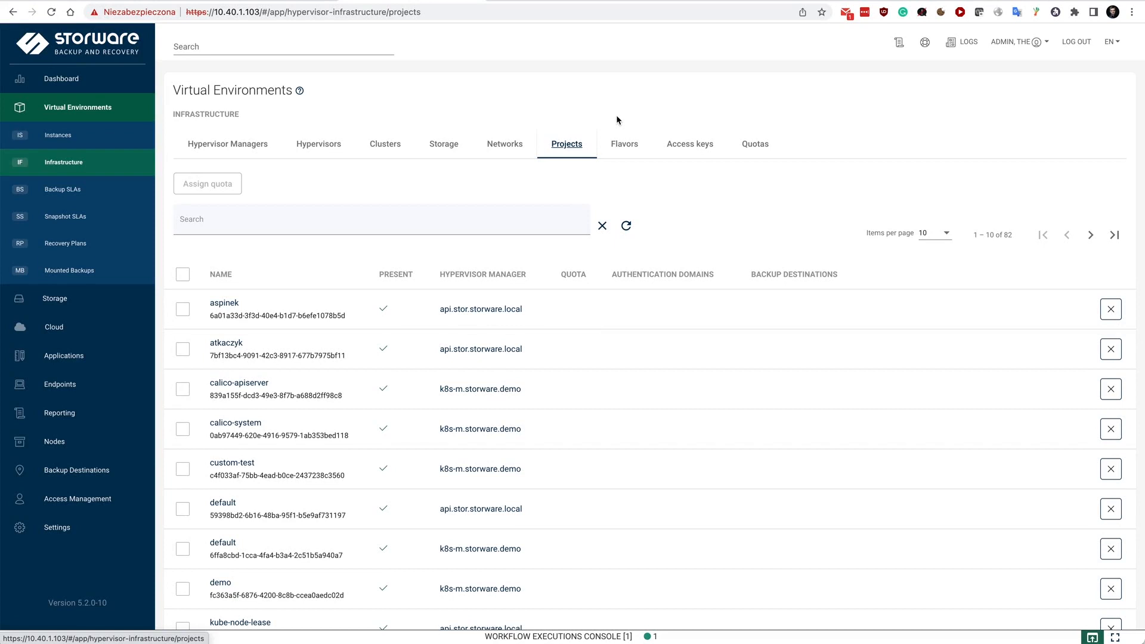
# Start a new quota with a hard limit of 5 for the total number of backups in a 24-hour time frame
pyautogui.click(758, 146)
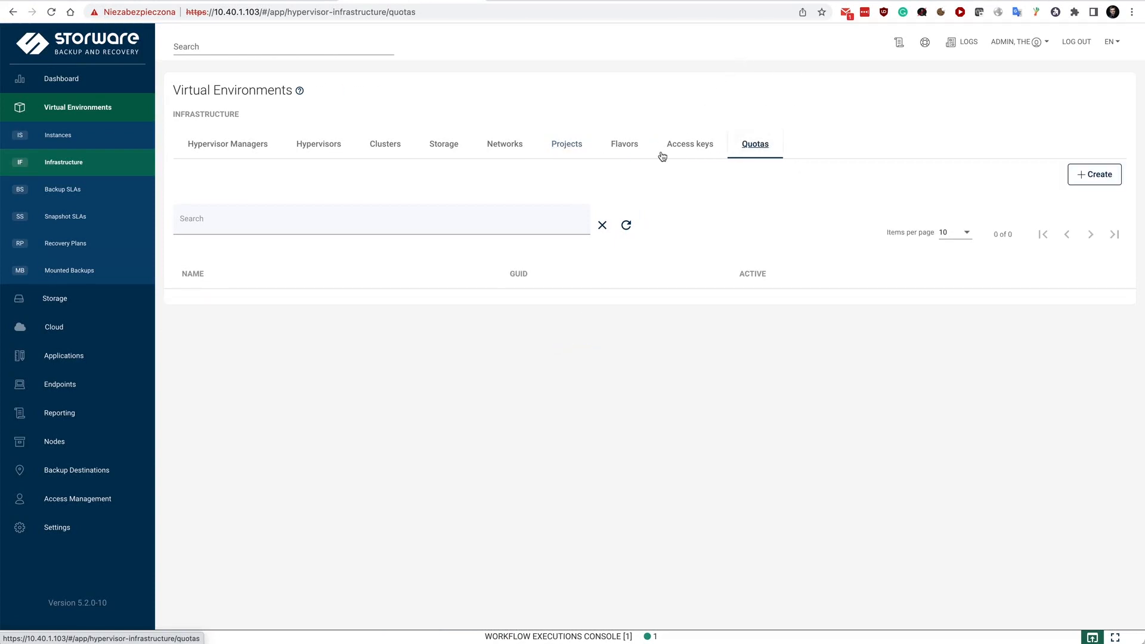
pyautogui.click(1085, 173)
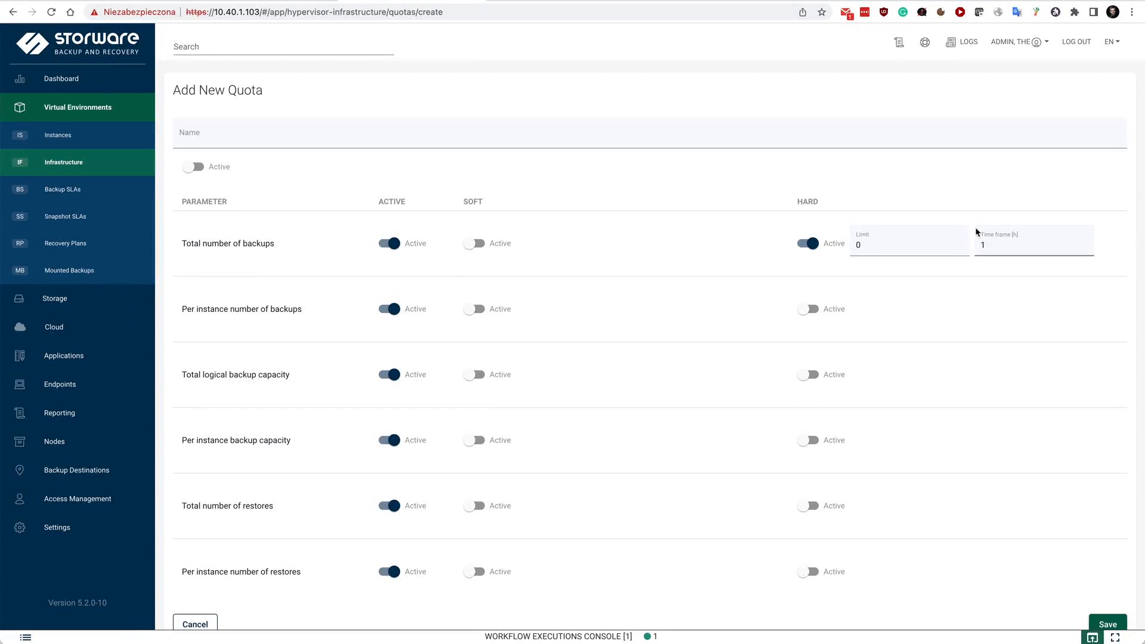
pyautogui.click(978, 235)
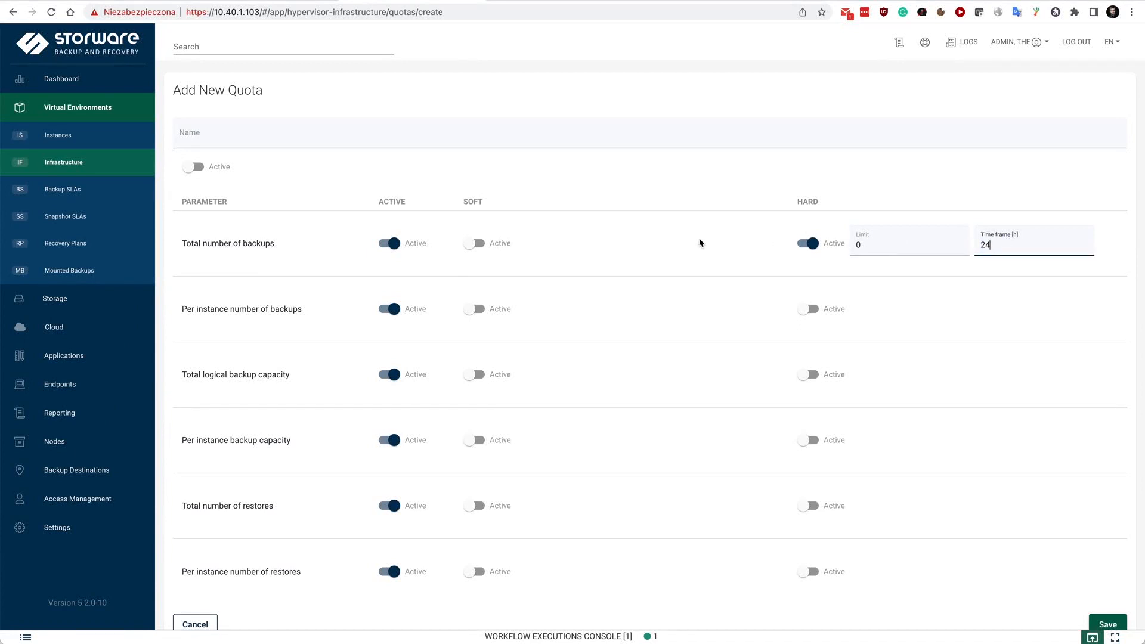
pyautogui.click(924, 251)
pyautogui.write('5')
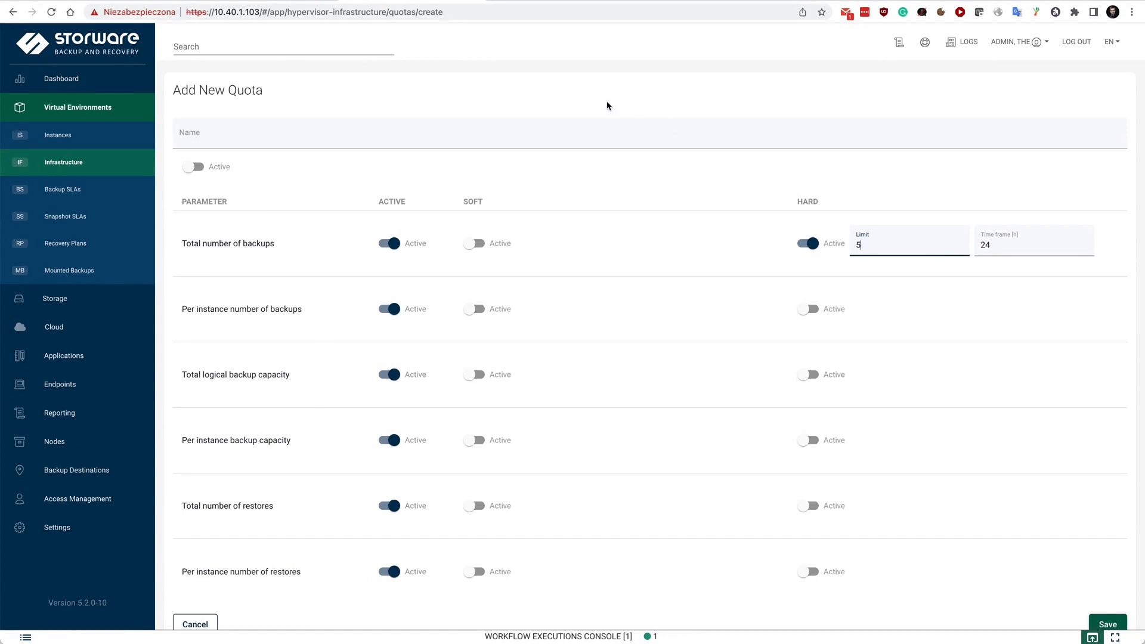
pyautogui.click(62, 147)
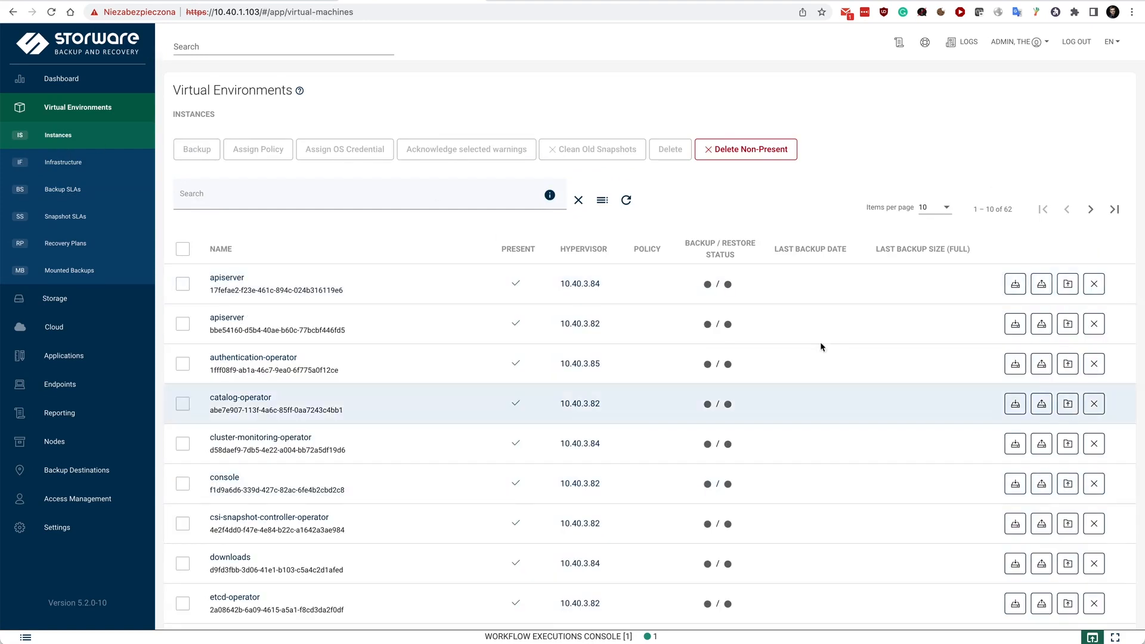
pyautogui.click(607, 199)
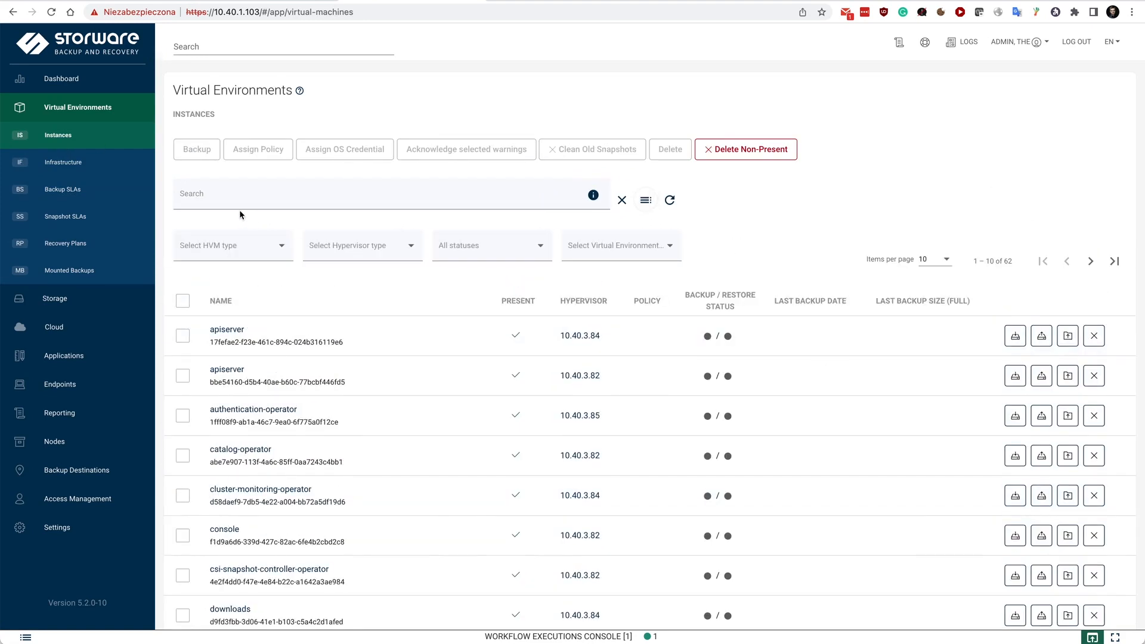
pyautogui.click(216, 253)
pyautogui.click(221, 271)
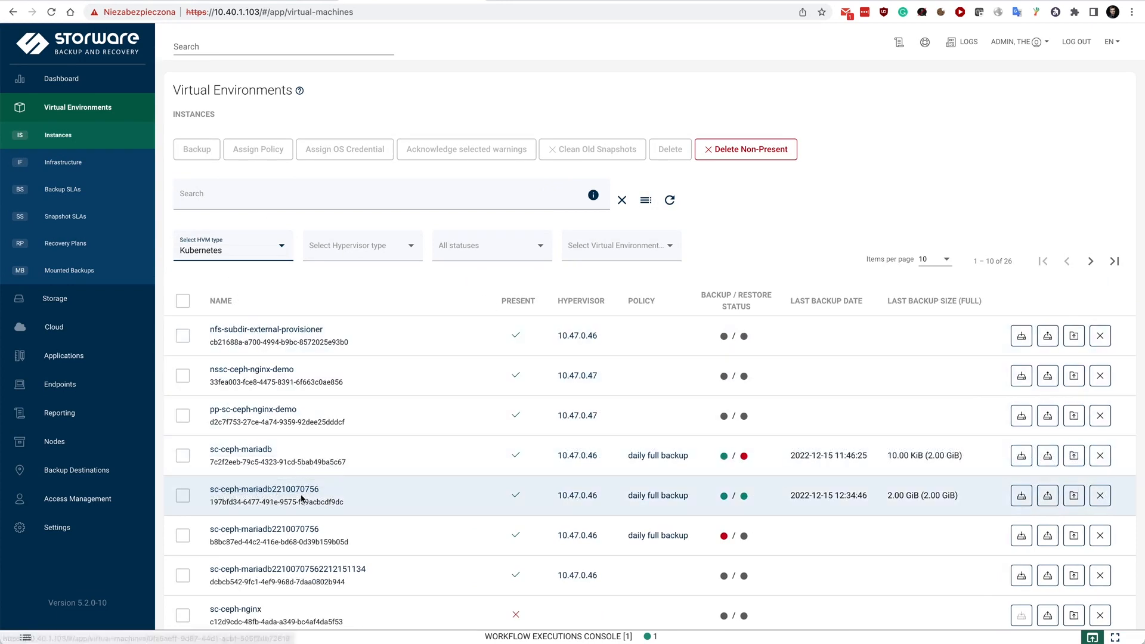
pyautogui.click(1020, 499)
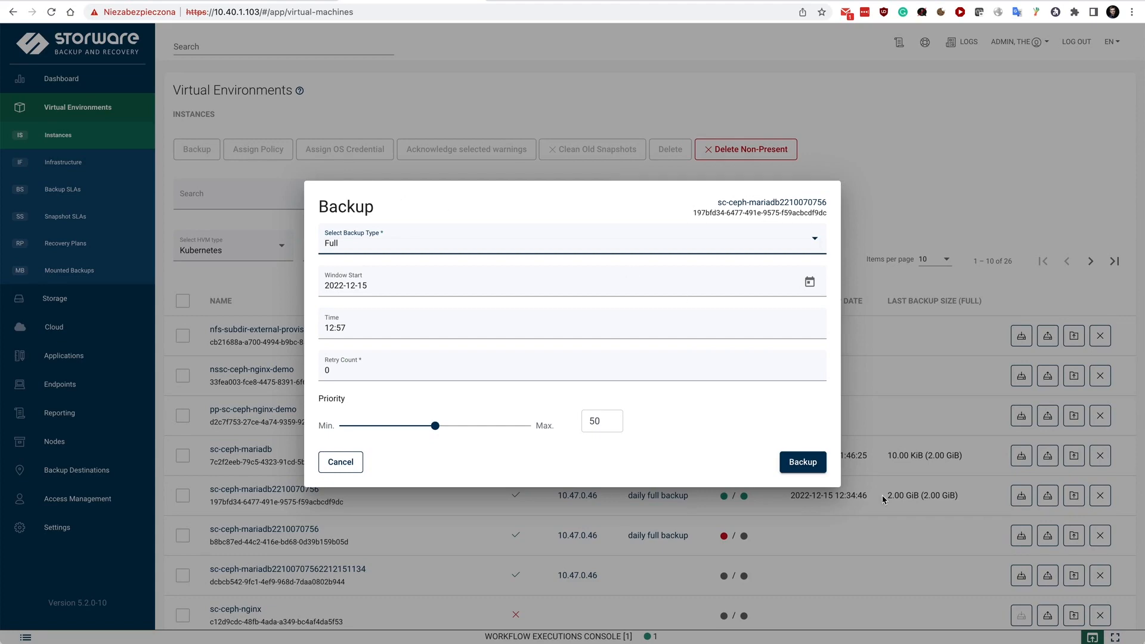
pyautogui.click(804, 460)
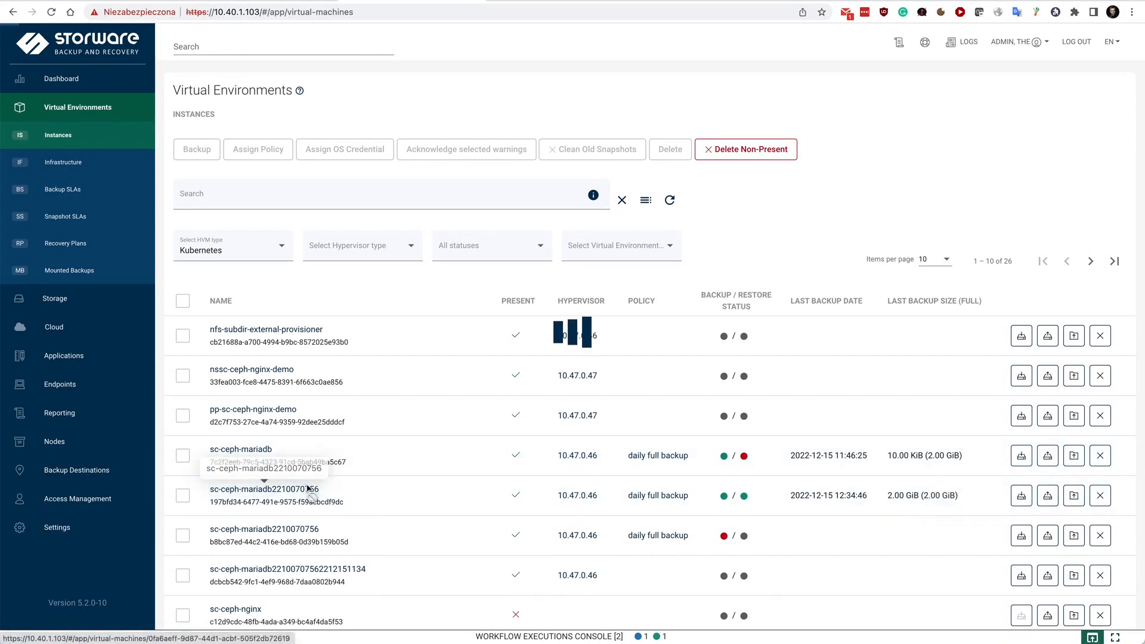
pyautogui.click(308, 489)
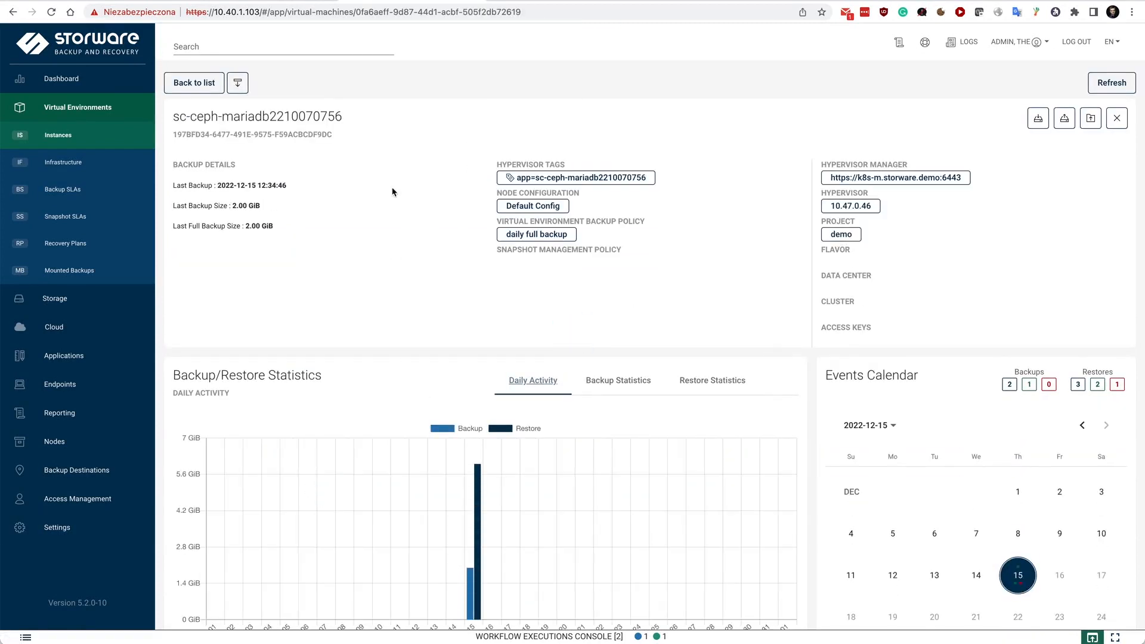
pyautogui.scroll(-3, 516, 245)
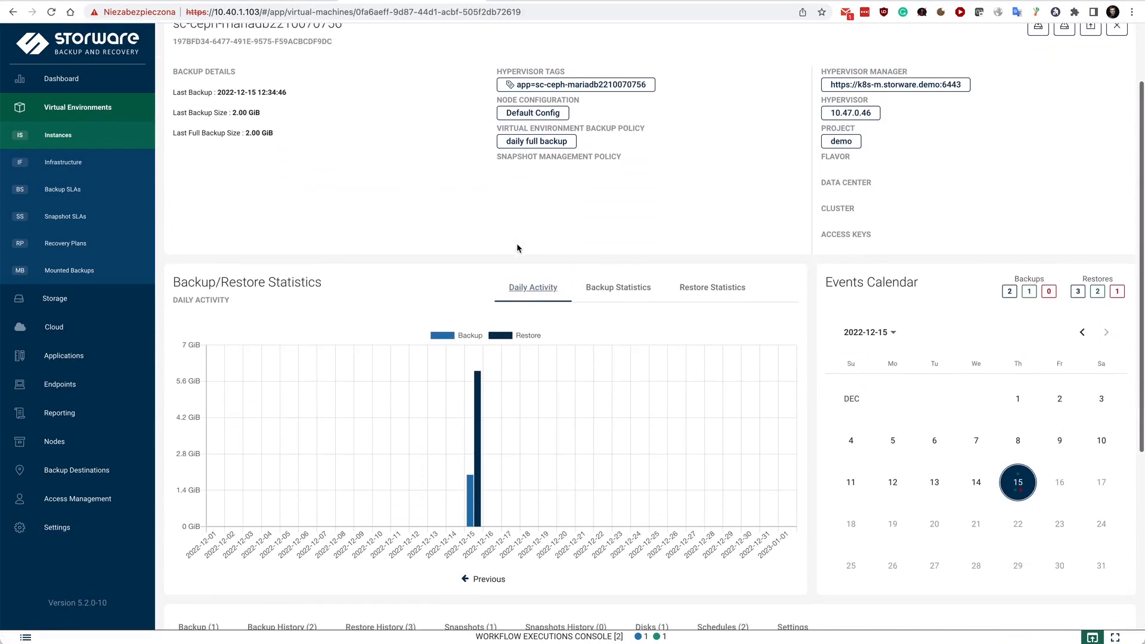
pyautogui.click(617, 288)
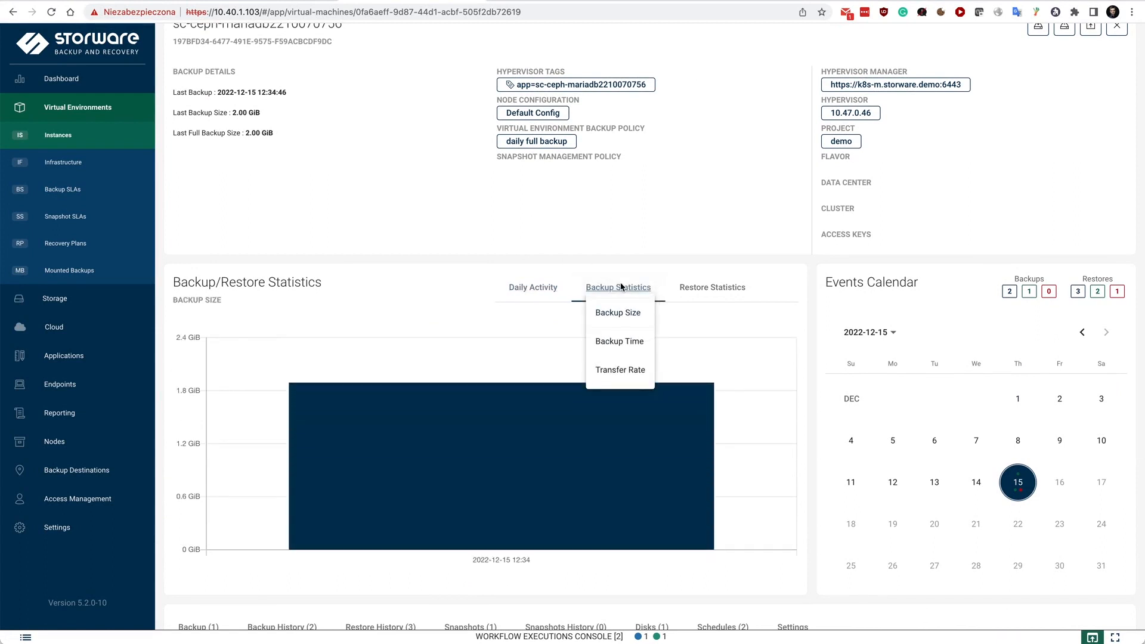
pyautogui.click(609, 346)
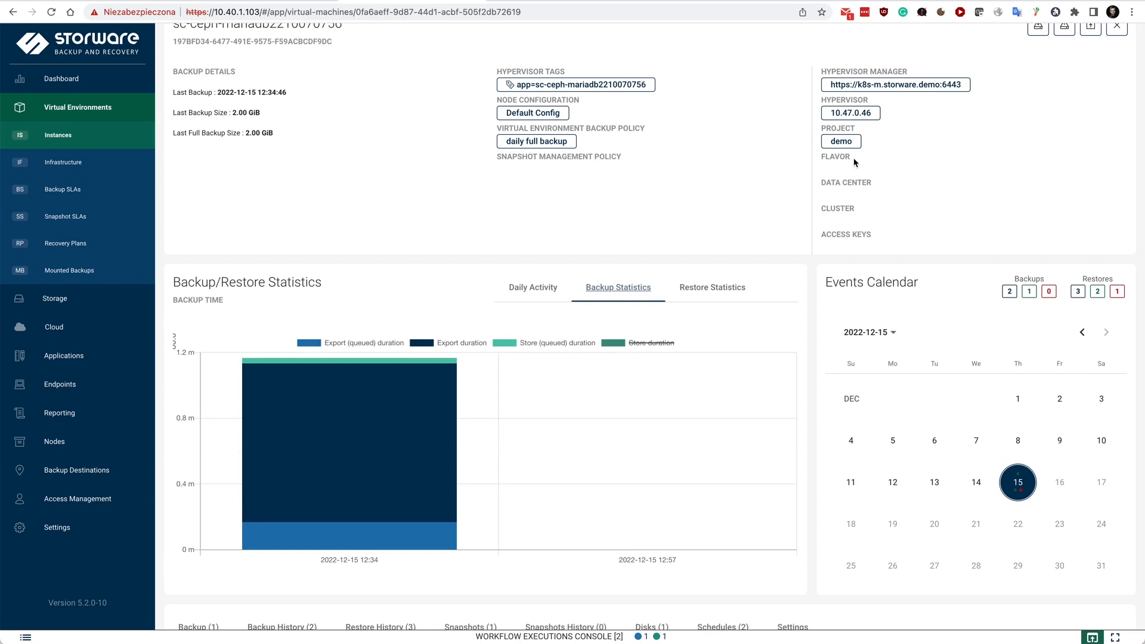
# Review the instance's backup history, restore history, snapshots and disks
pyautogui.scroll(-5, 760, 185)
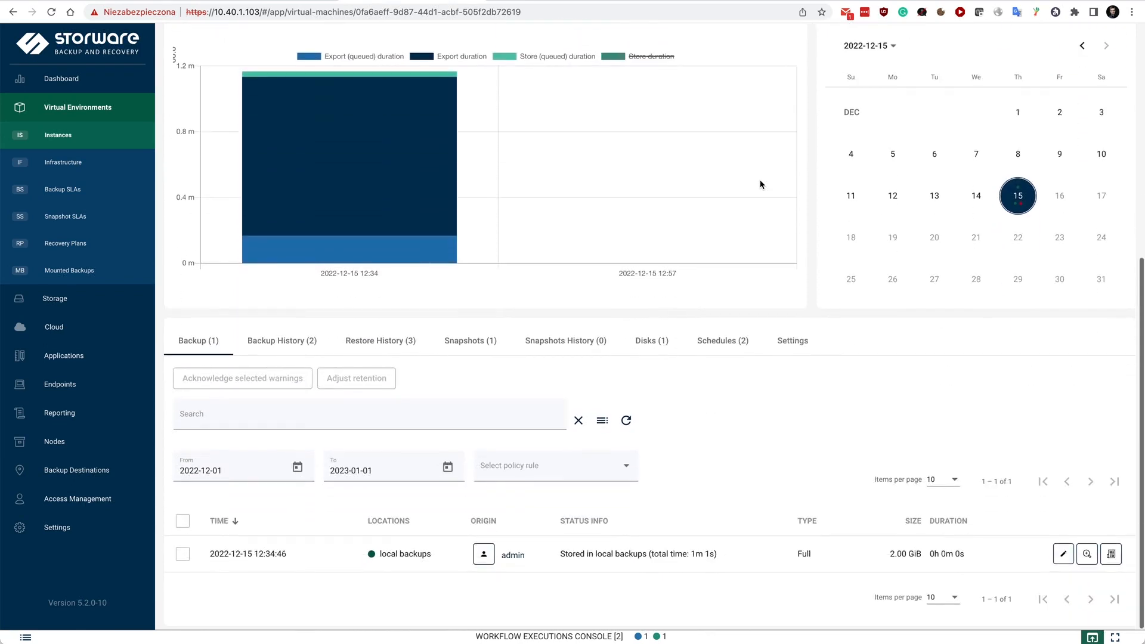
pyautogui.click(289, 349)
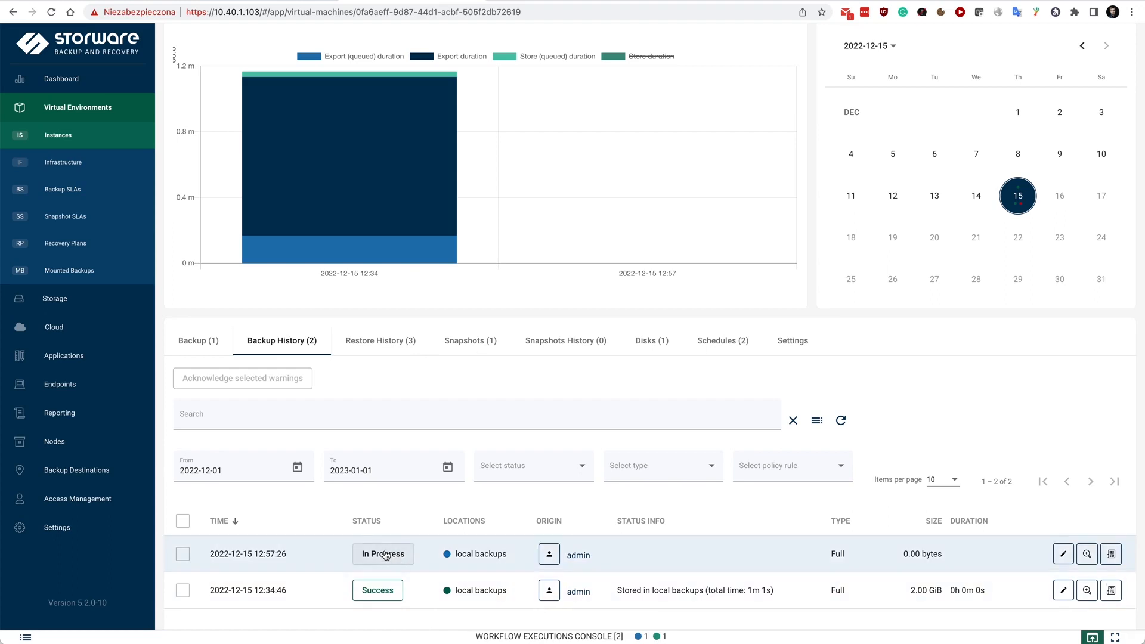
pyautogui.click(373, 344)
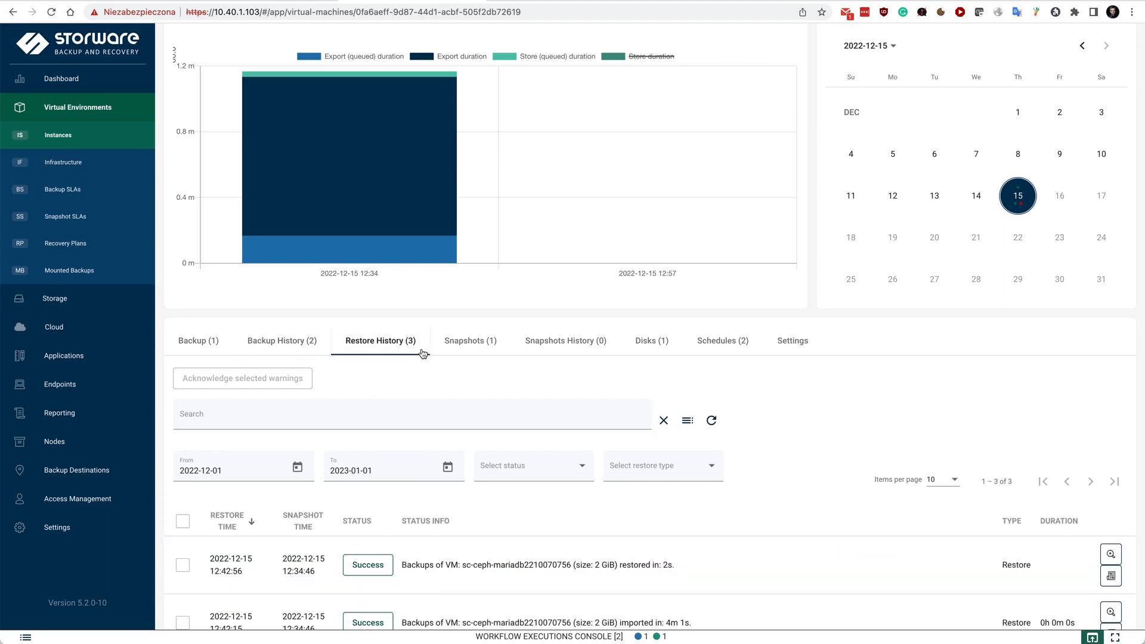
pyautogui.click(477, 343)
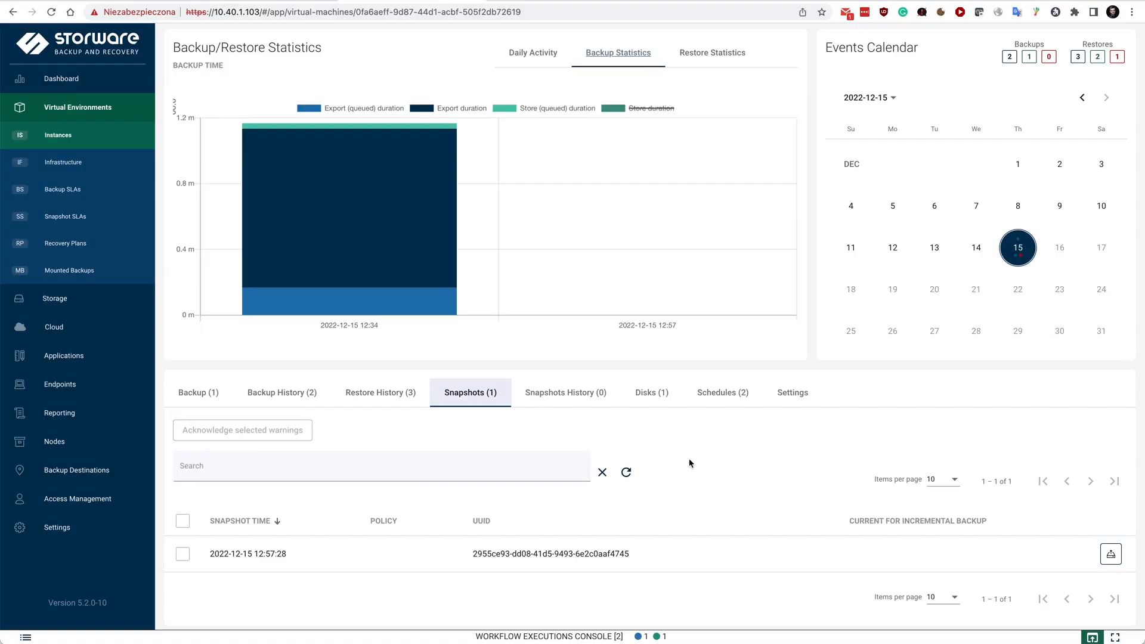
pyautogui.click(654, 400)
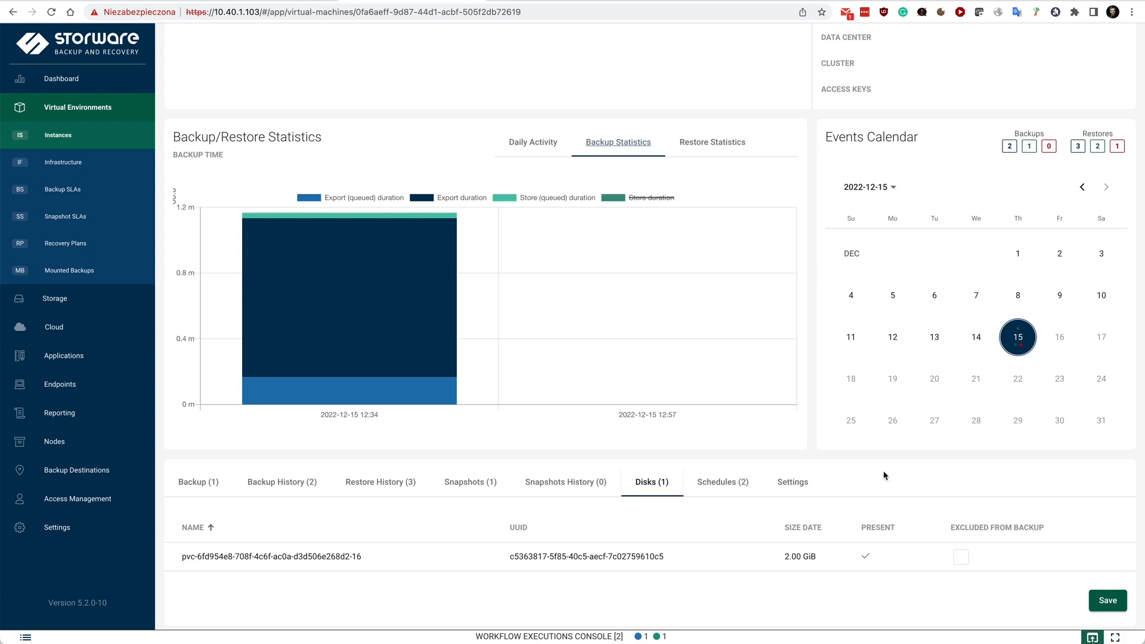
# Examine the instance's general settings and its pre snapshot command execution options
pyautogui.click(775, 485)
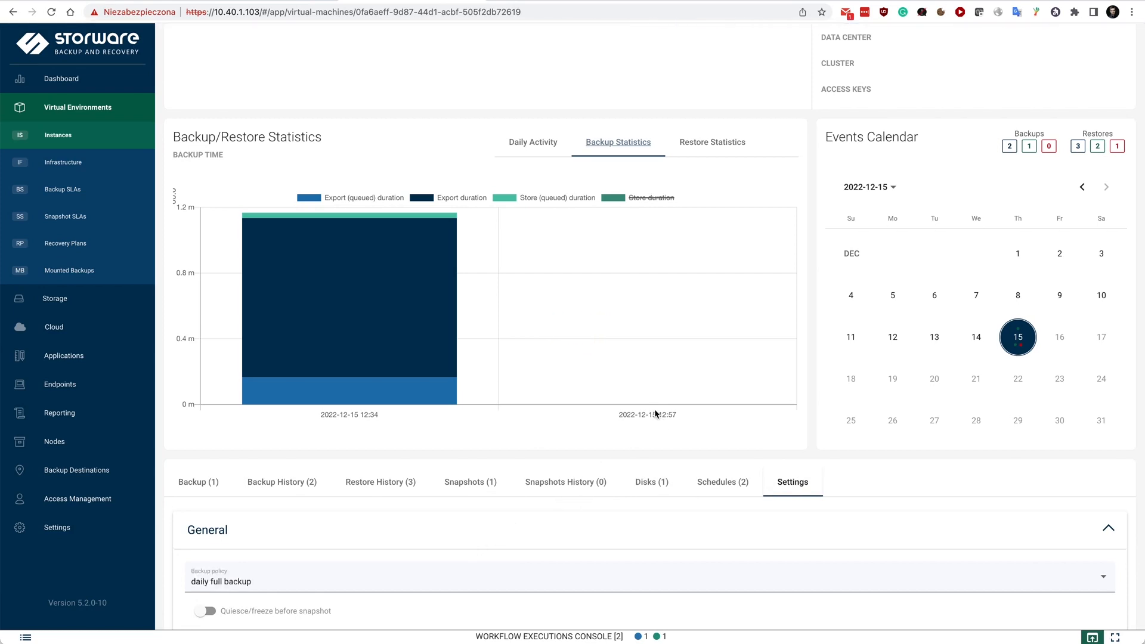
pyautogui.scroll(-5, 656, 413)
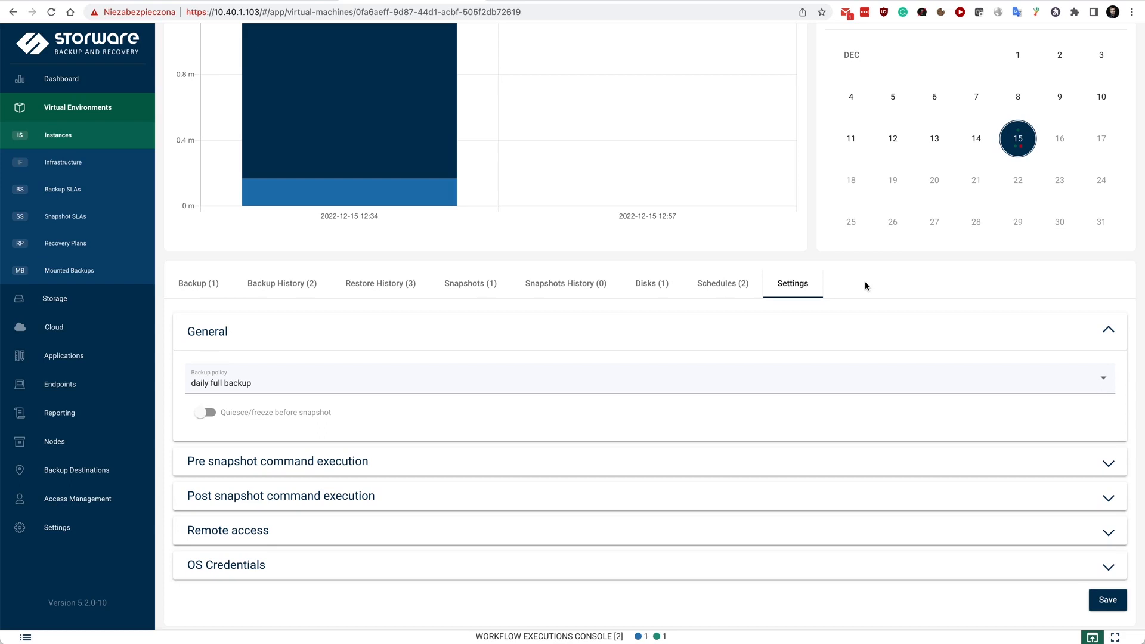
pyautogui.moveTo(216, 413)
pyautogui.click(406, 456)
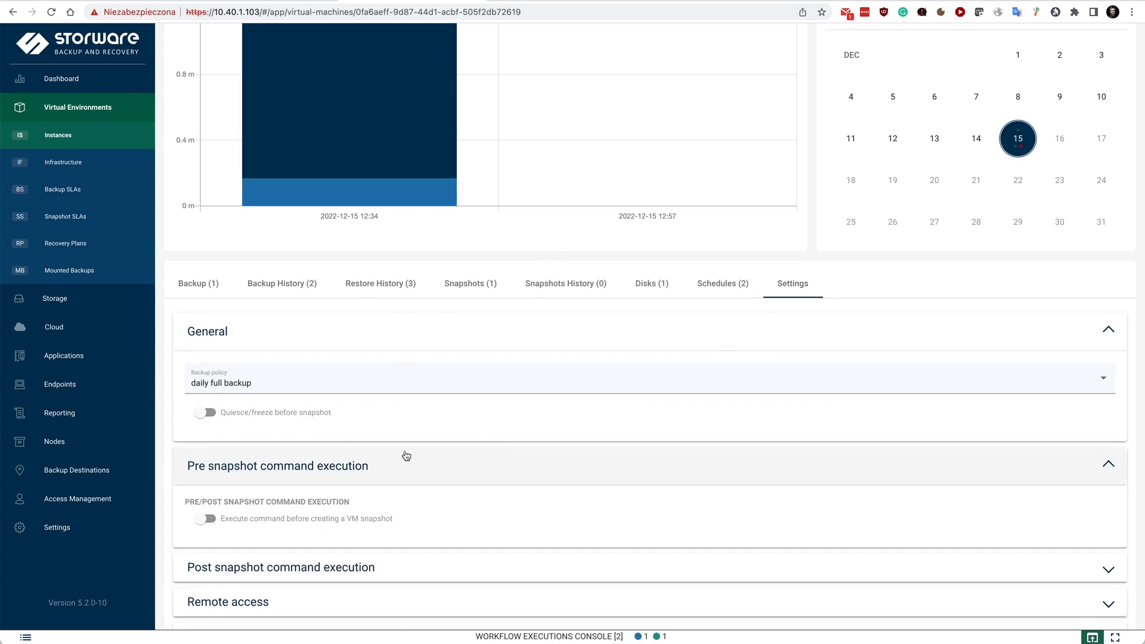
pyautogui.click(406, 456)
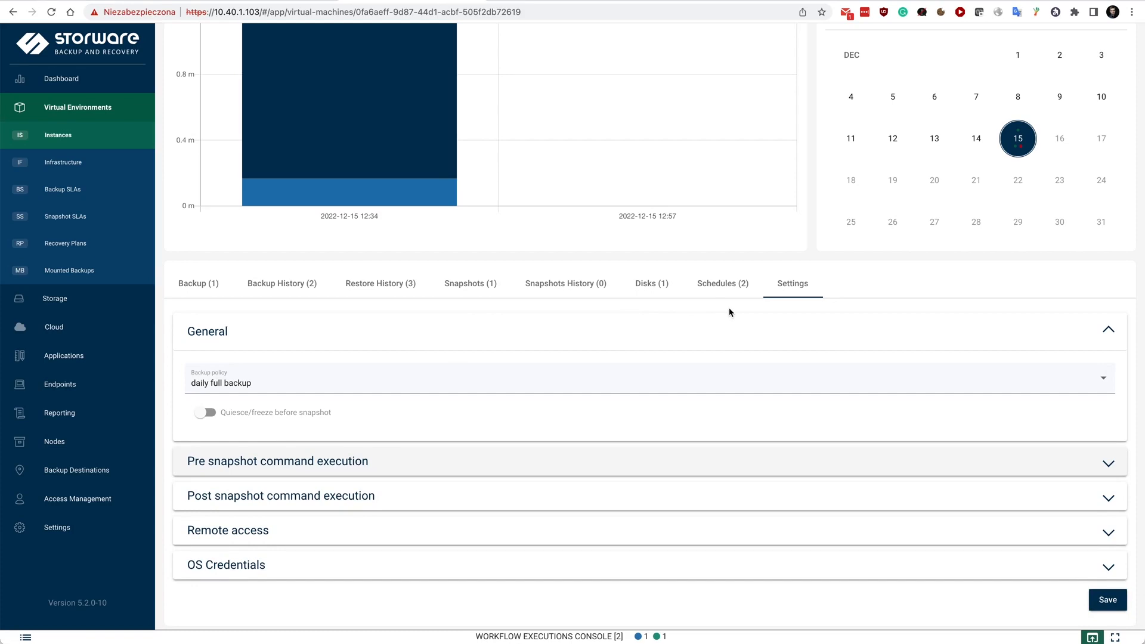
pyautogui.scroll(8, 728, 313)
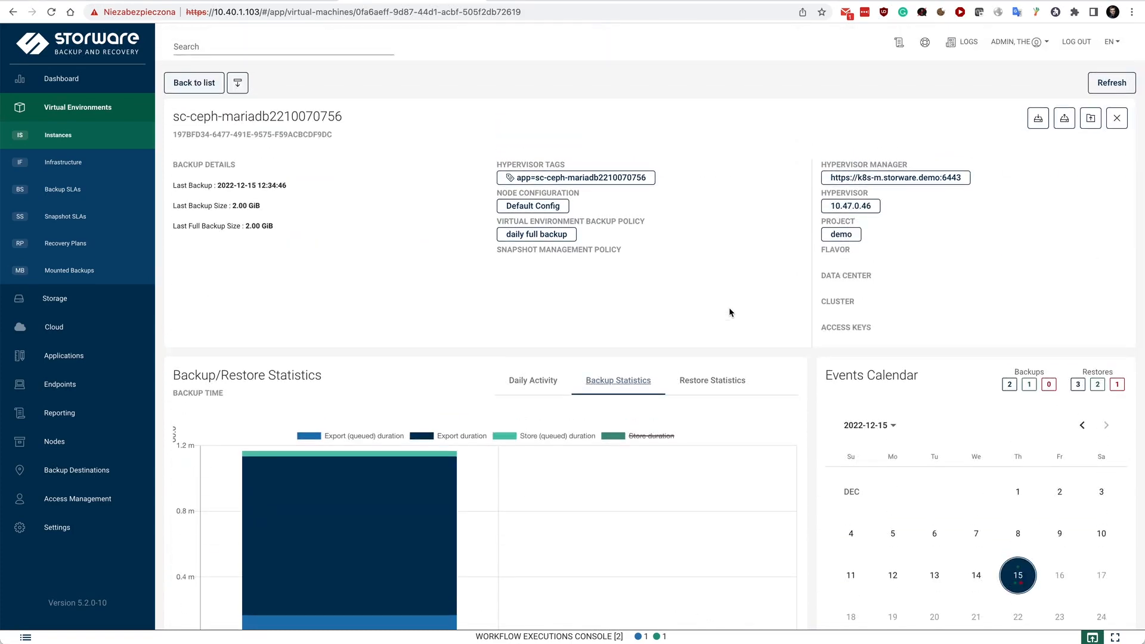
pyautogui.click(641, 637)
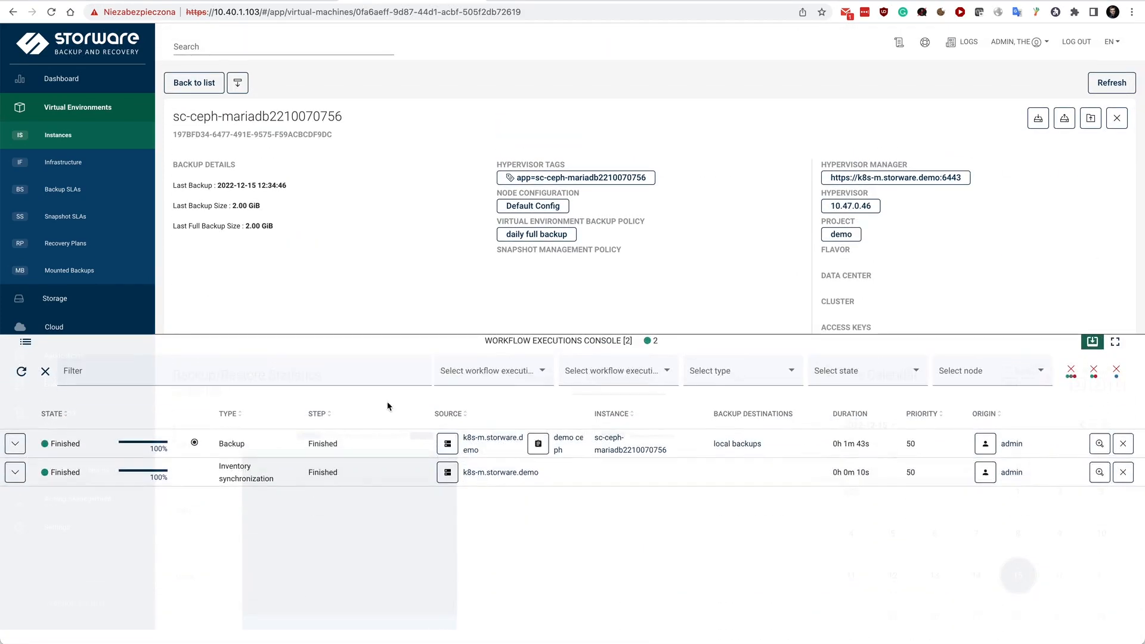
pyautogui.click(15, 443)
pyautogui.moveTo(244, 604); pyautogui.dragTo(216, 605)
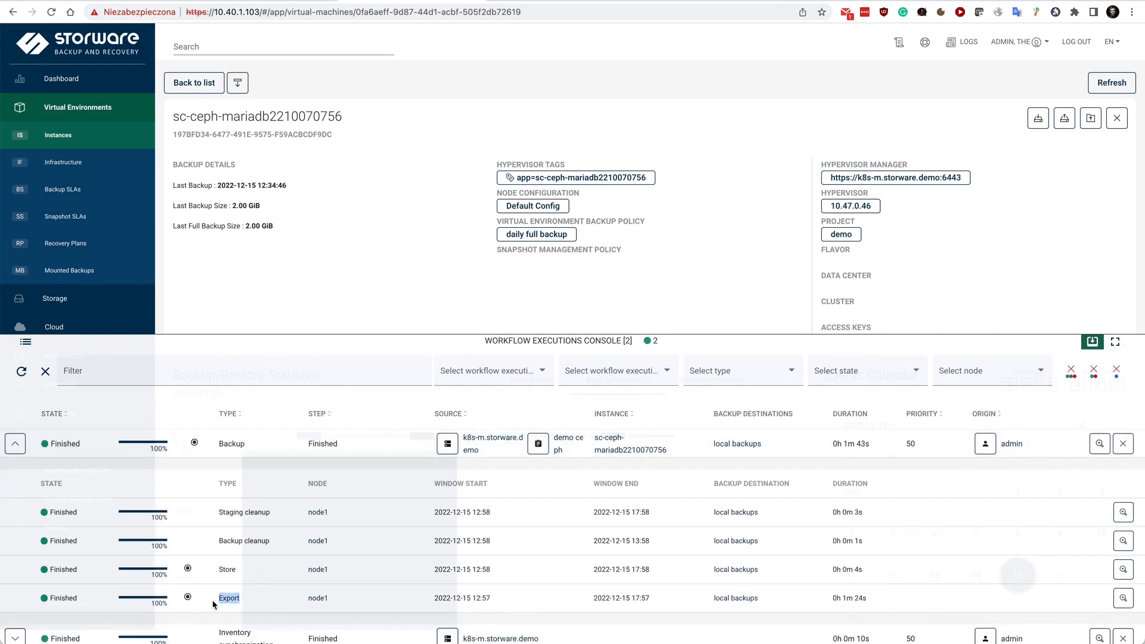
pyautogui.doubleClick(230, 570)
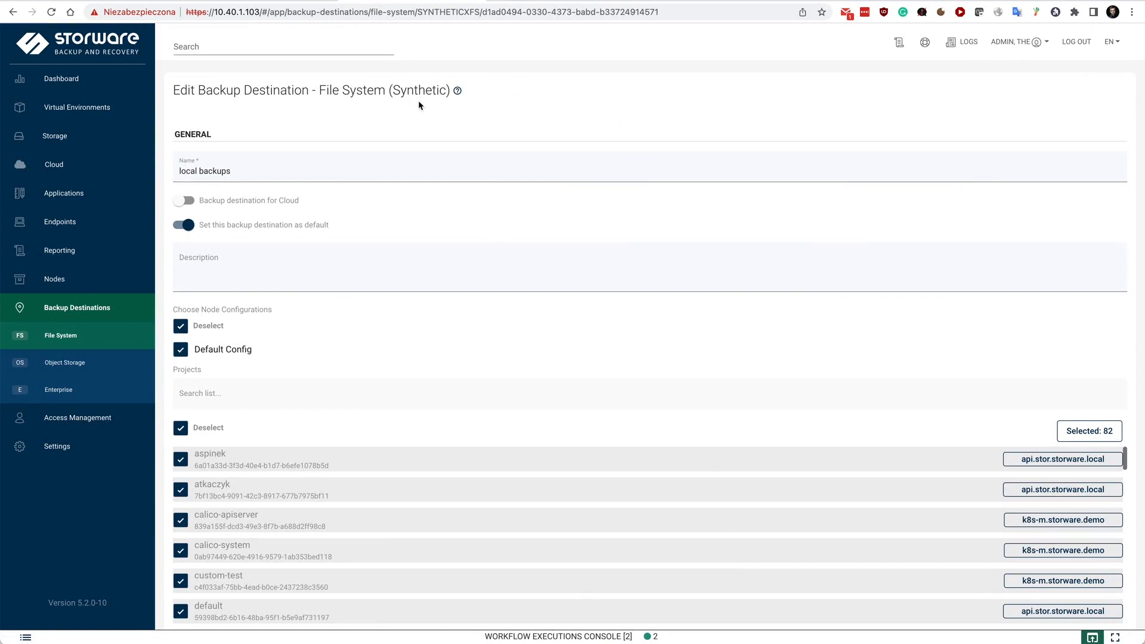
# List the virtual environment instances of HVM type Kubernetes, sorted by last backup date with the newest first
pyautogui.click(69, 110)
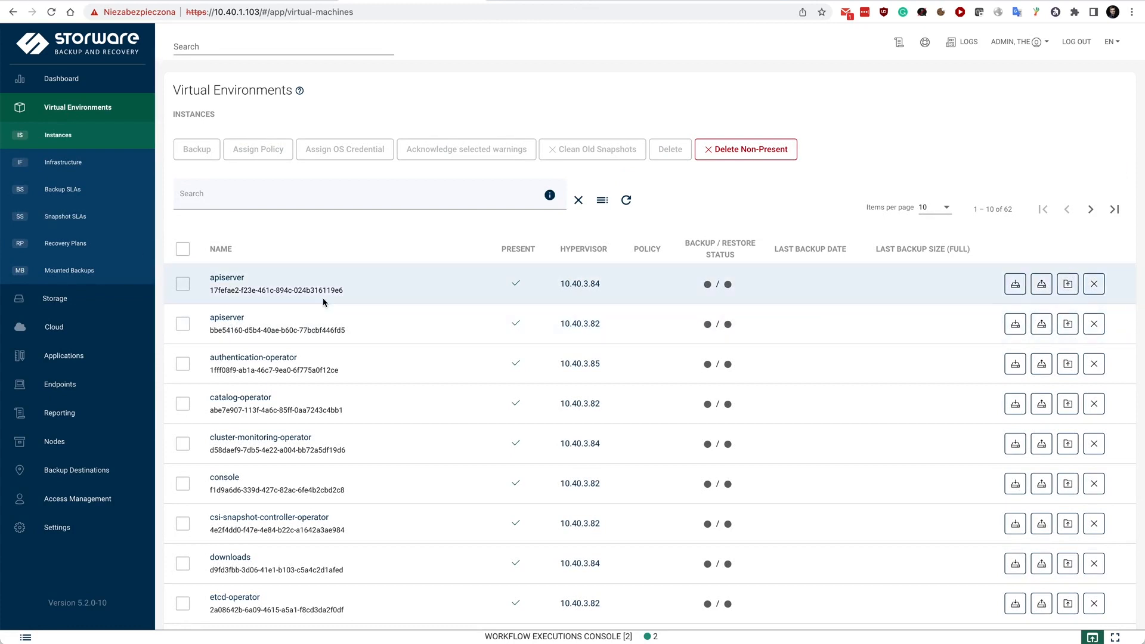
pyautogui.click(817, 249)
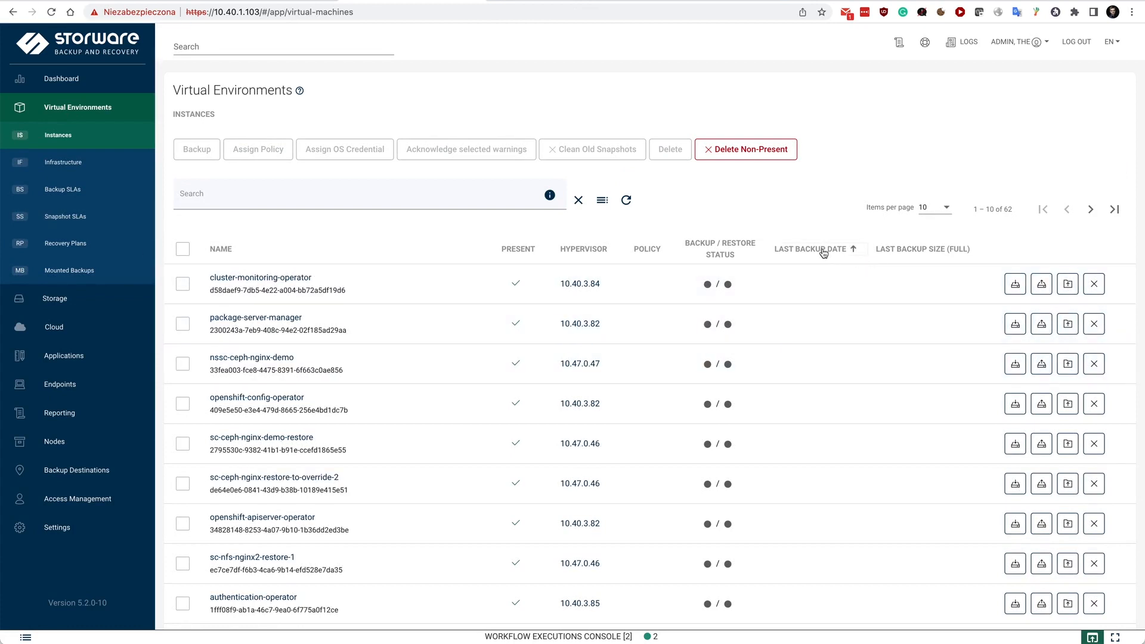
pyautogui.click(604, 200)
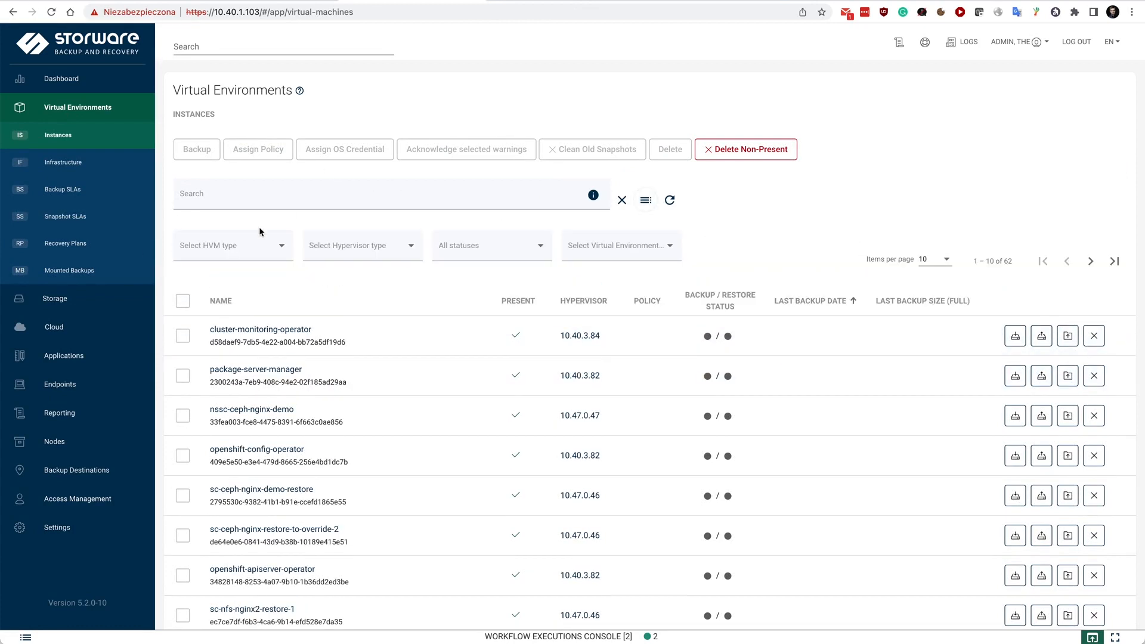
pyautogui.click(232, 255)
pyautogui.click(226, 276)
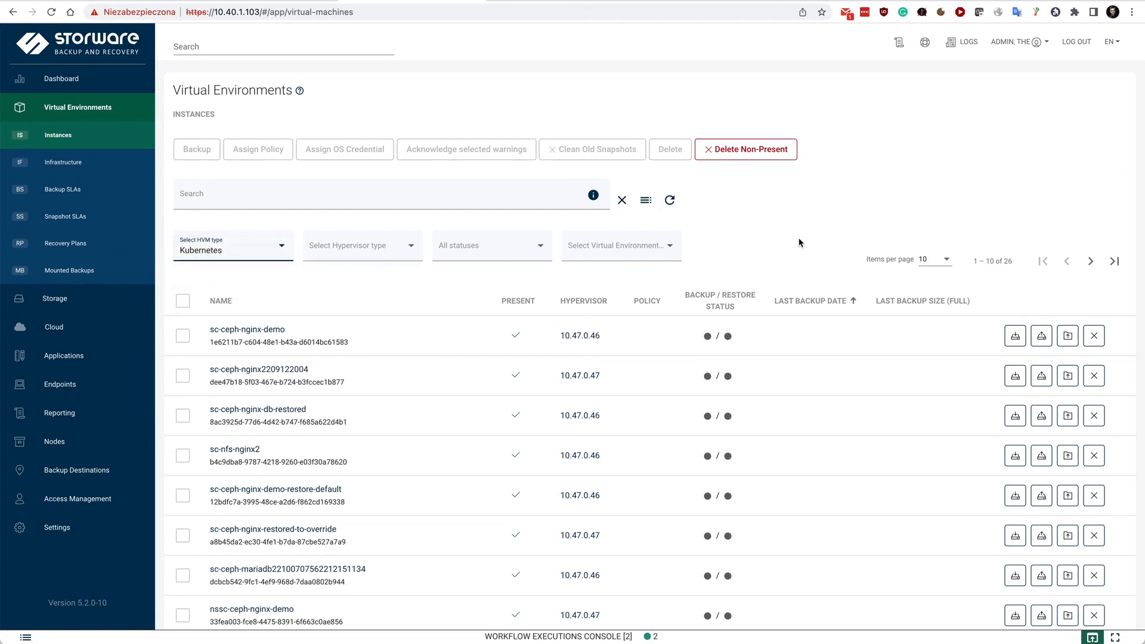
pyautogui.click(820, 300)
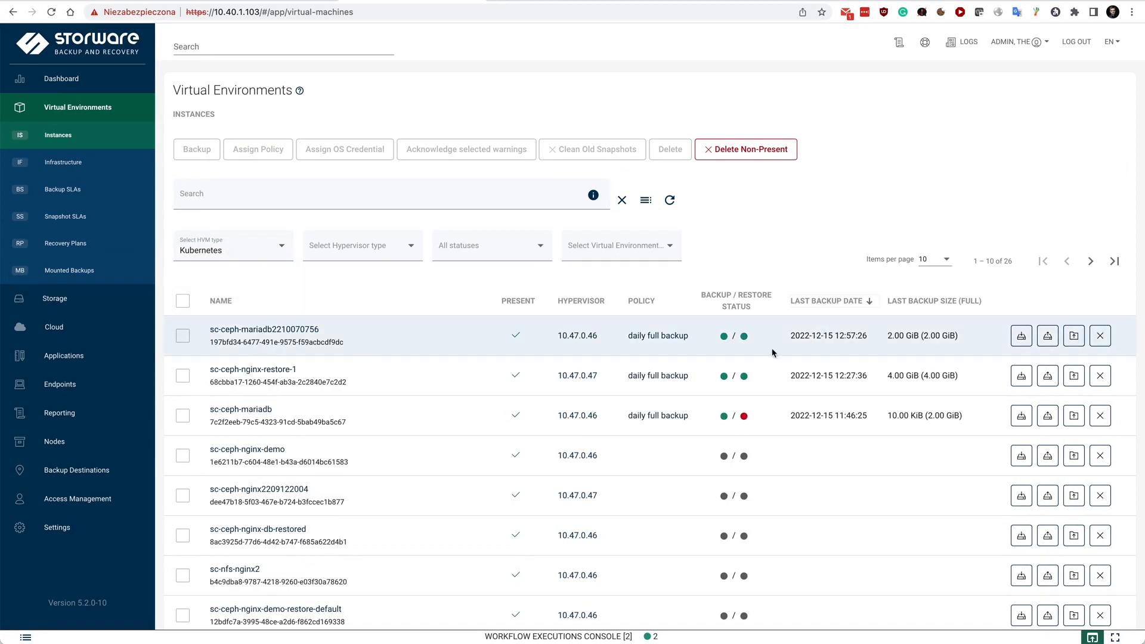
pyautogui.click(1047, 341)
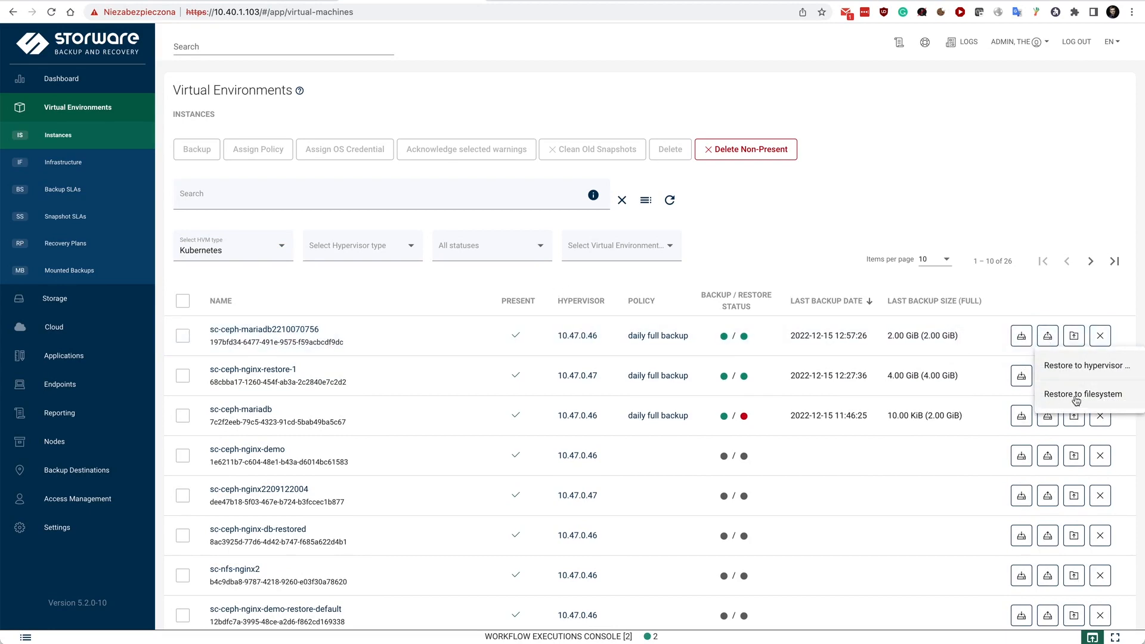
pyautogui.click(1082, 364)
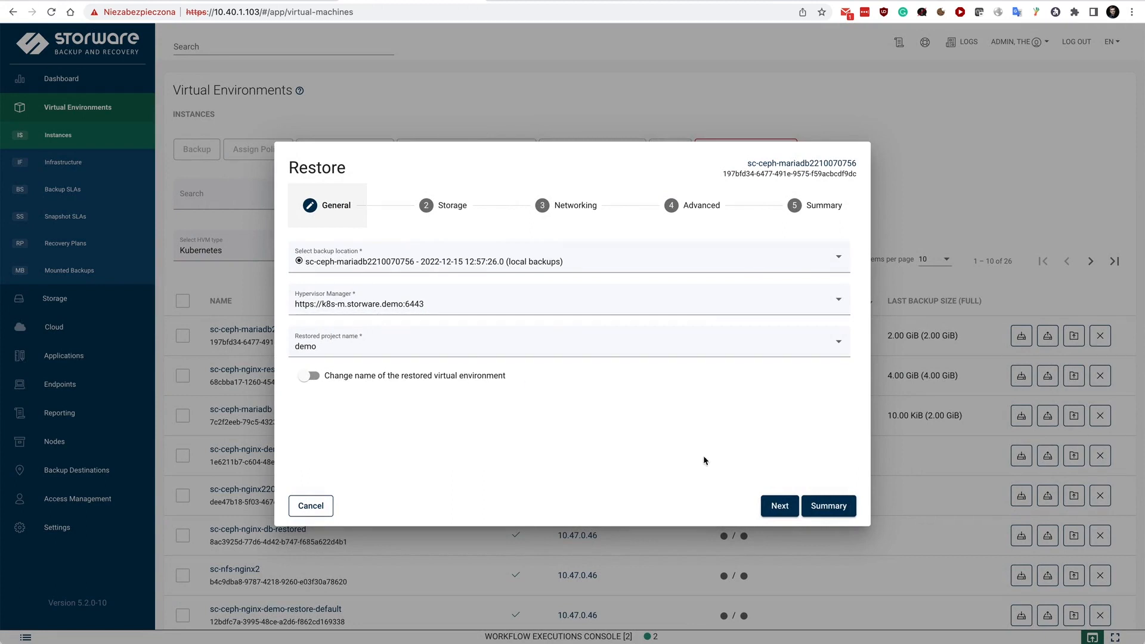
pyautogui.click(309, 377)
pyautogui.click(434, 411)
pyautogui.write('-restore1')
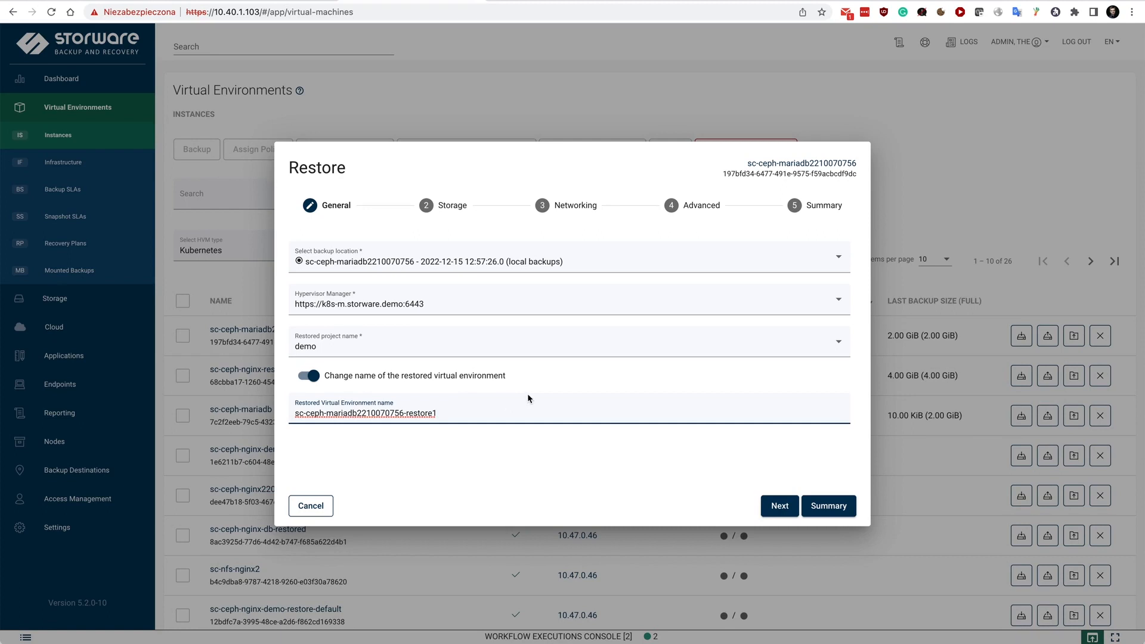
# Run the restore with csi-rbd-sc as storage and the default advanced options, and check its task in the workflow executions console
pyautogui.click(776, 517)
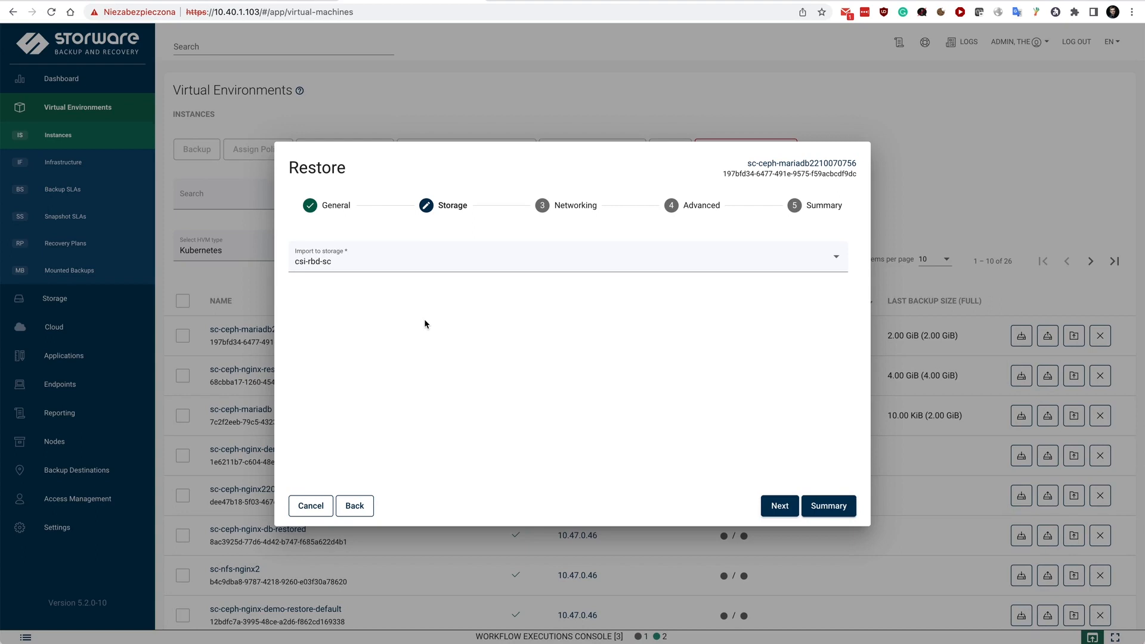
pyautogui.click(778, 507)
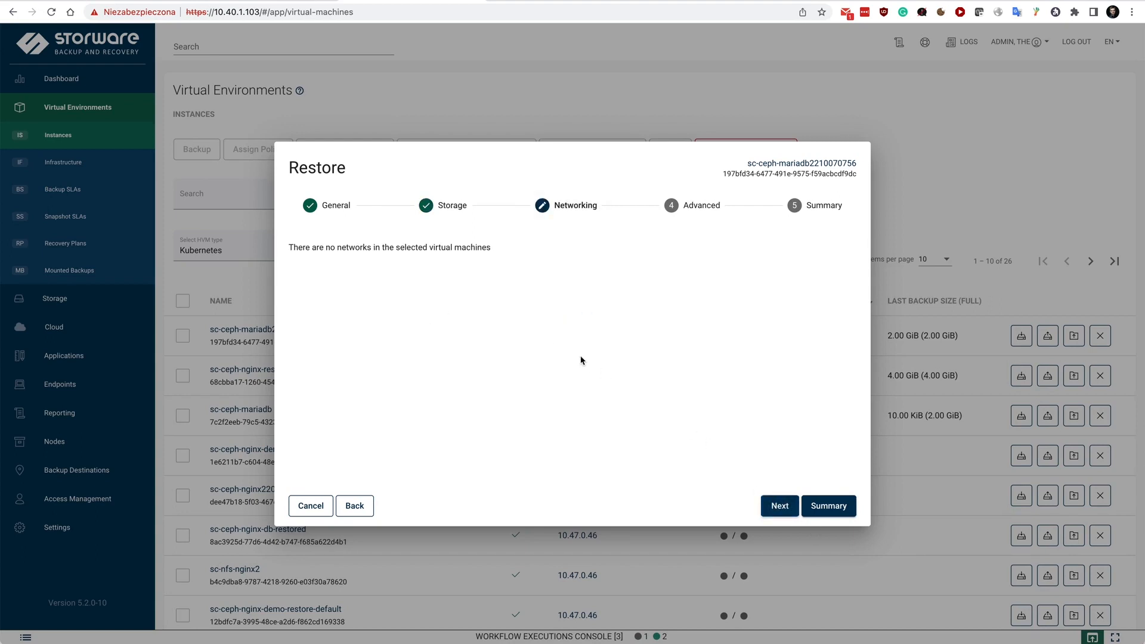
pyautogui.click(775, 504)
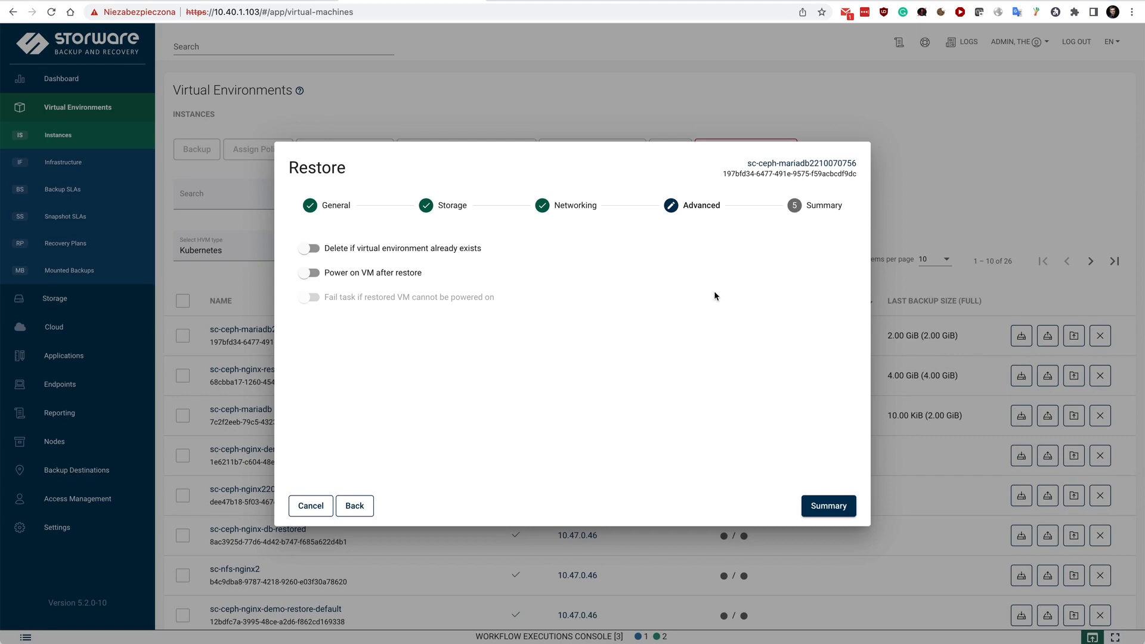
pyautogui.click(797, 205)
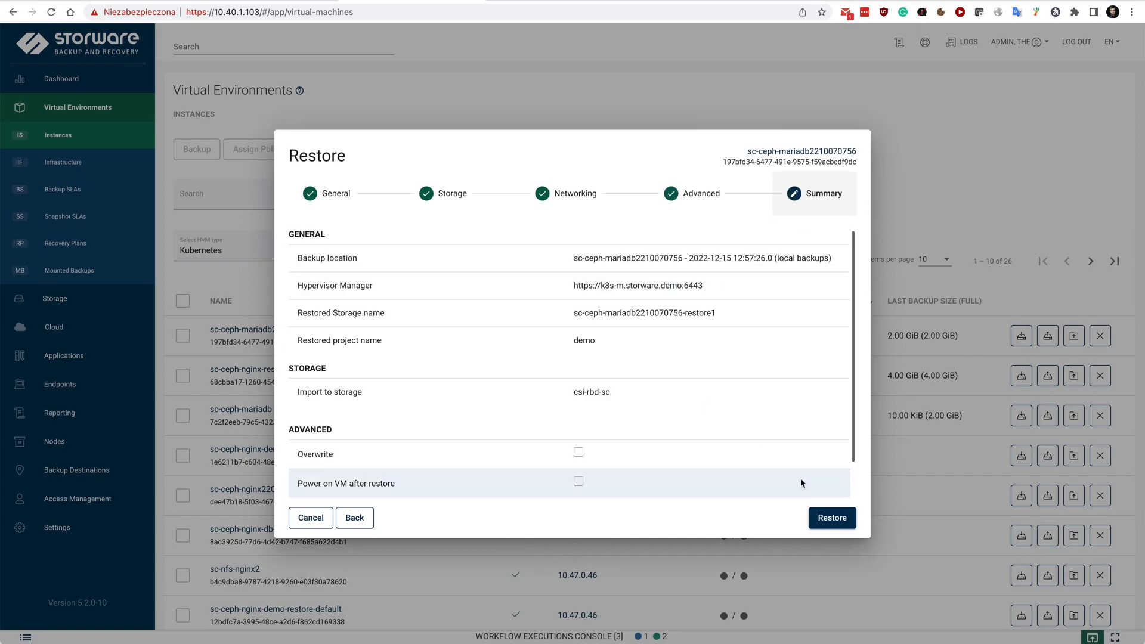
pyautogui.click(826, 518)
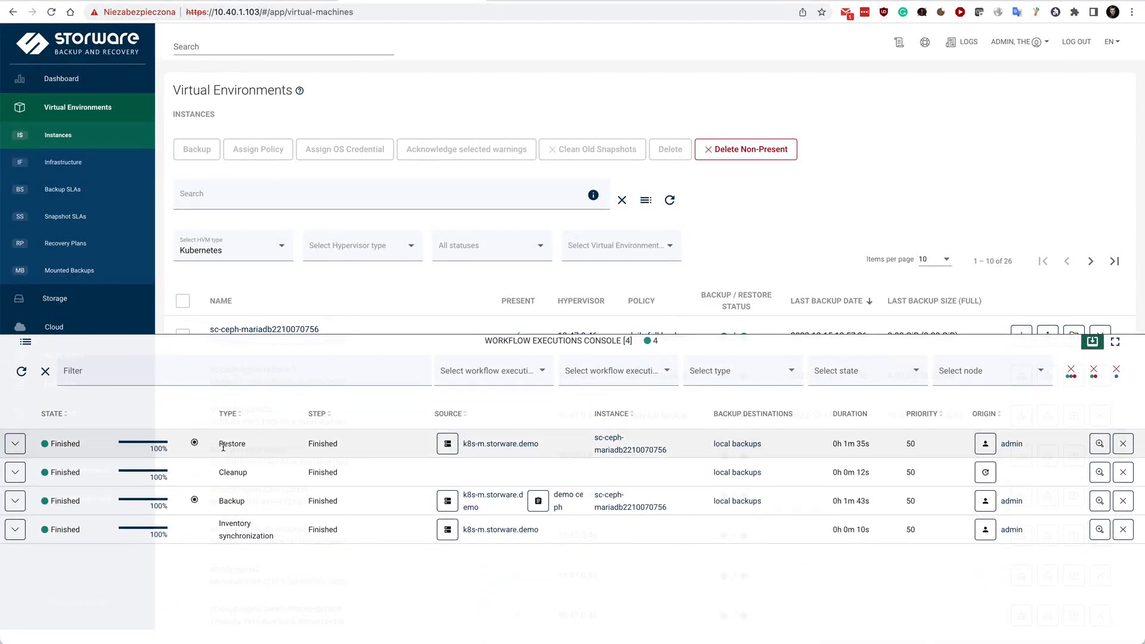
pyautogui.click(376, 341)
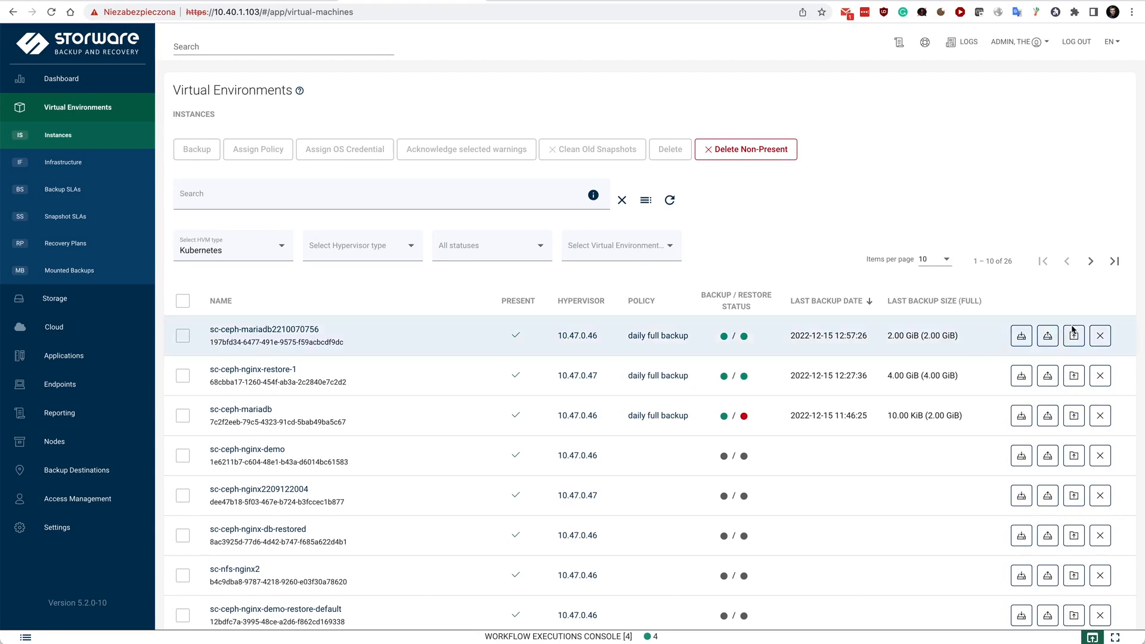
pyautogui.click(1050, 336)
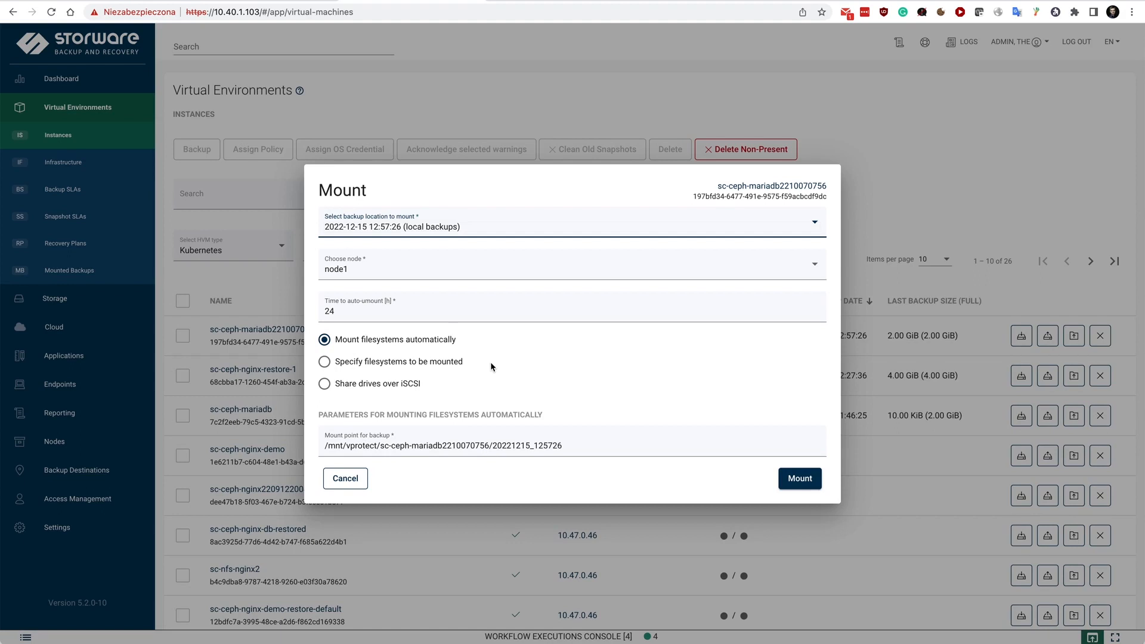
pyautogui.click(401, 384)
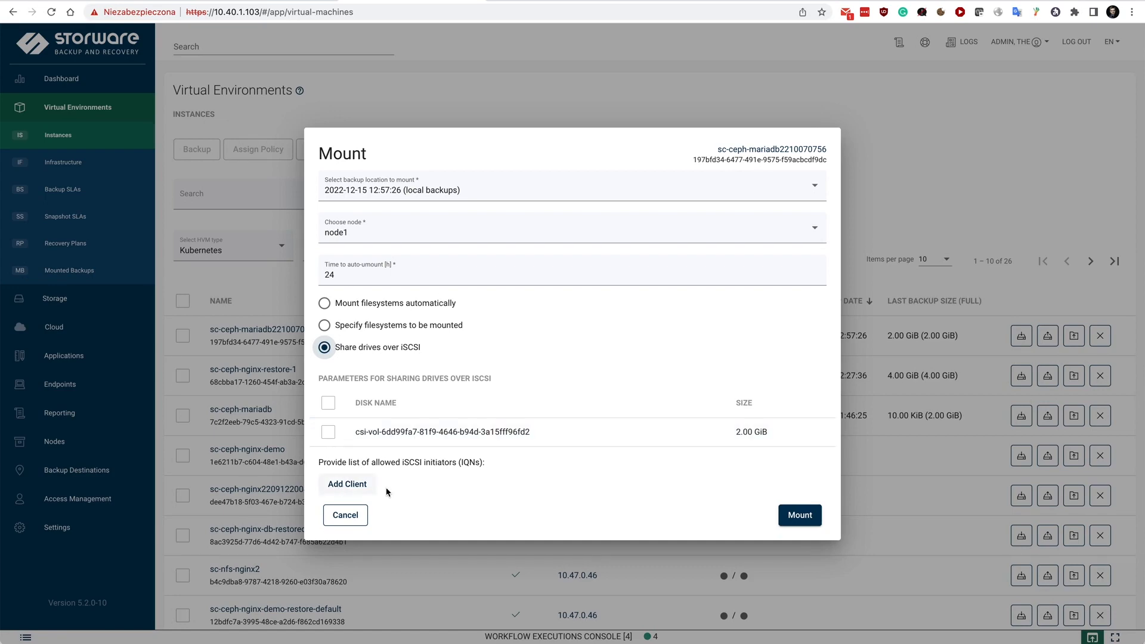
pyautogui.click(345, 513)
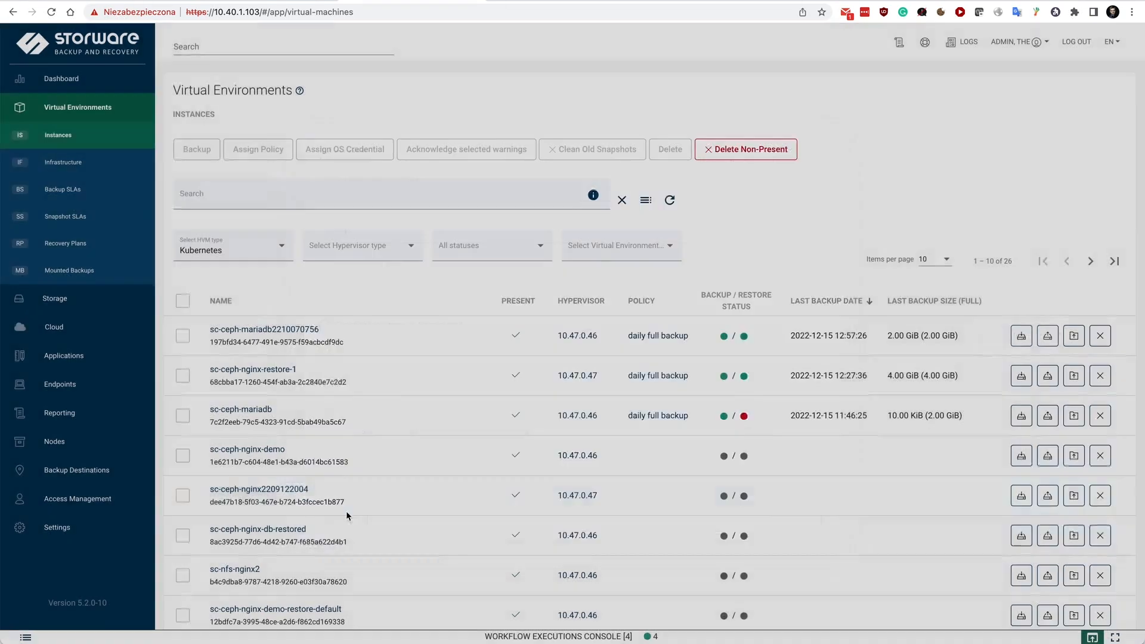
pyautogui.click(68, 270)
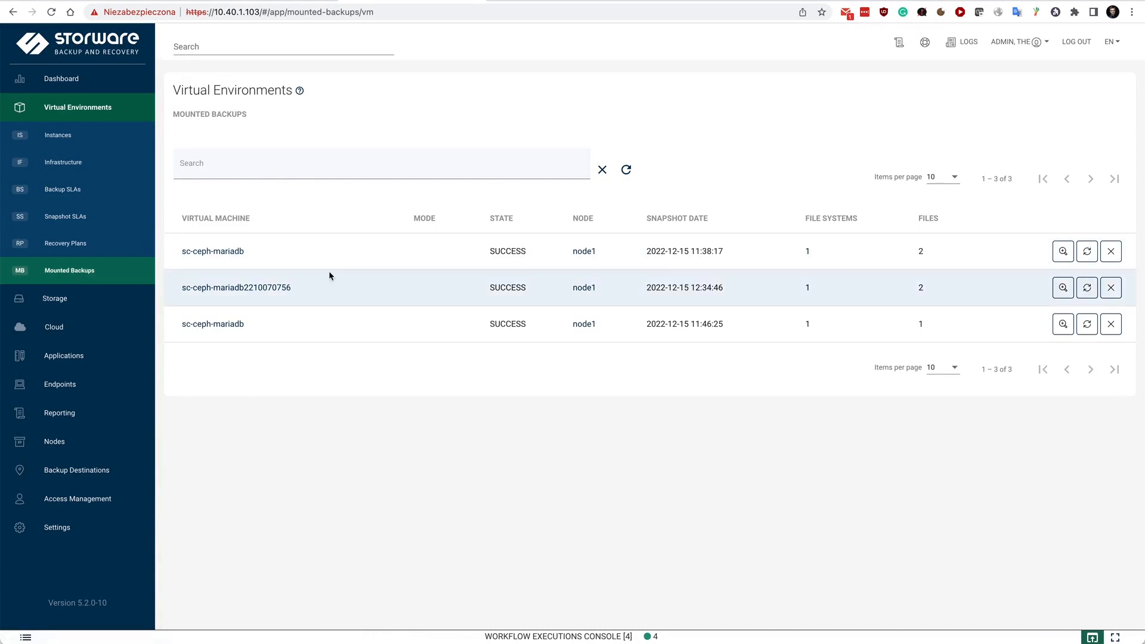
pyautogui.click(1061, 290)
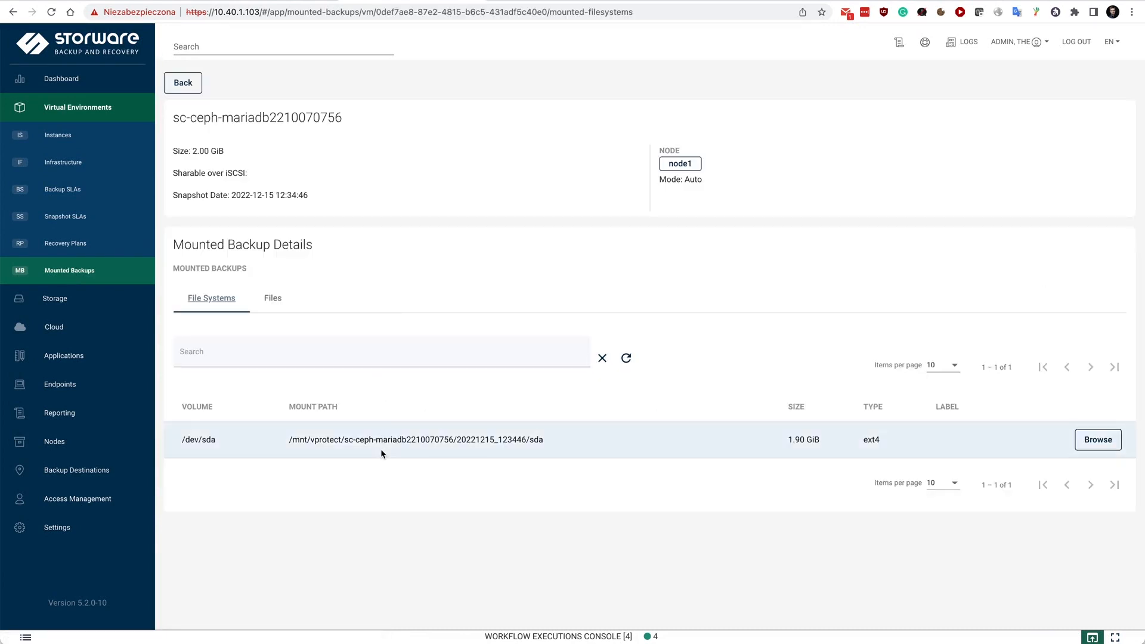
pyautogui.click(1098, 439)
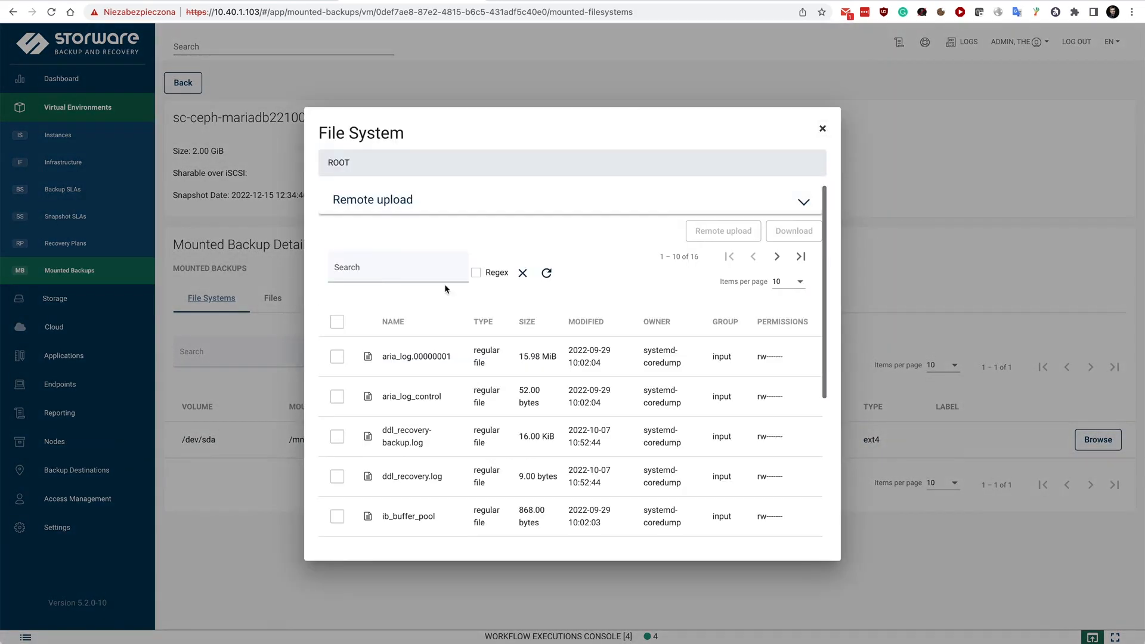
pyautogui.scroll(-1, 441, 405)
pyautogui.scroll(-3, 440, 391)
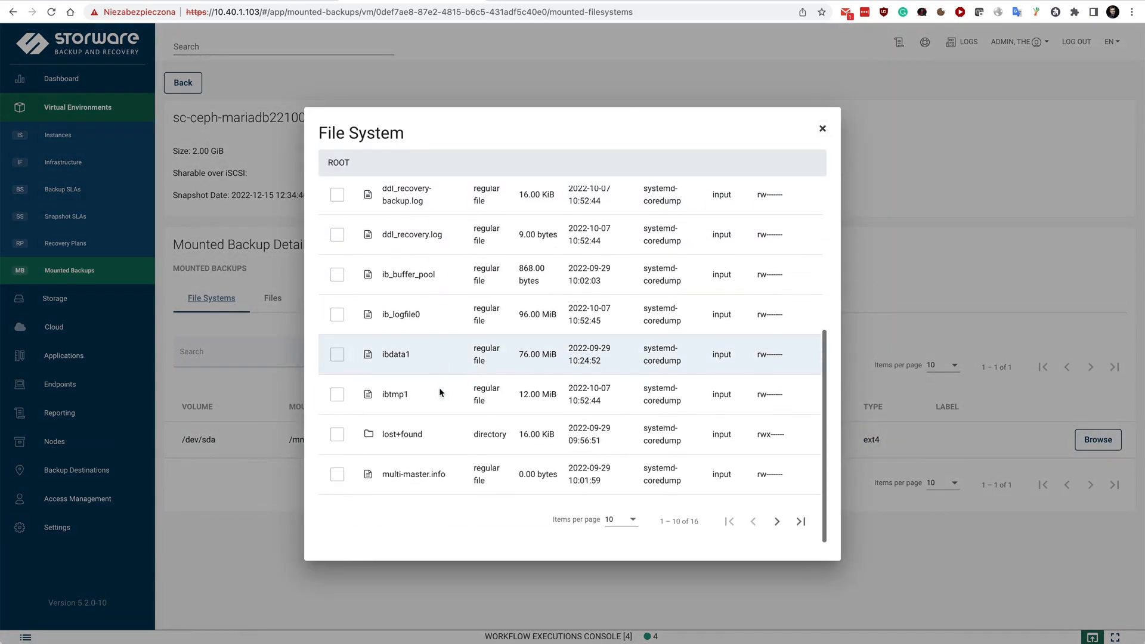
pyautogui.scroll(5, 440, 392)
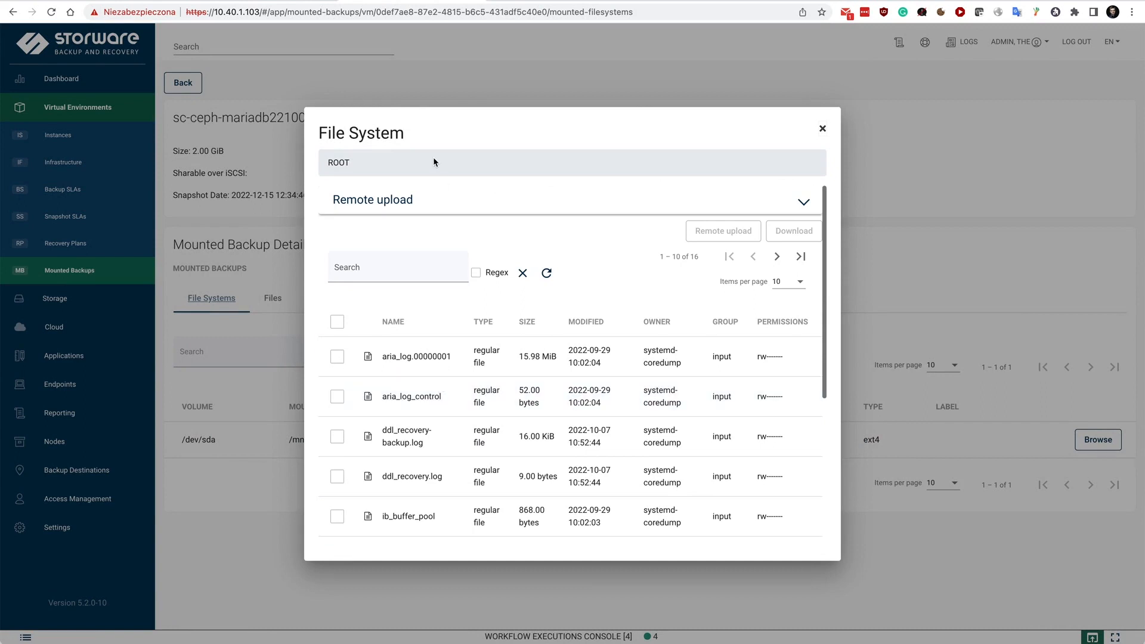
# Examine the remote upload options for files in the mounted backup and close the file browser without uploading
pyautogui.click(365, 206)
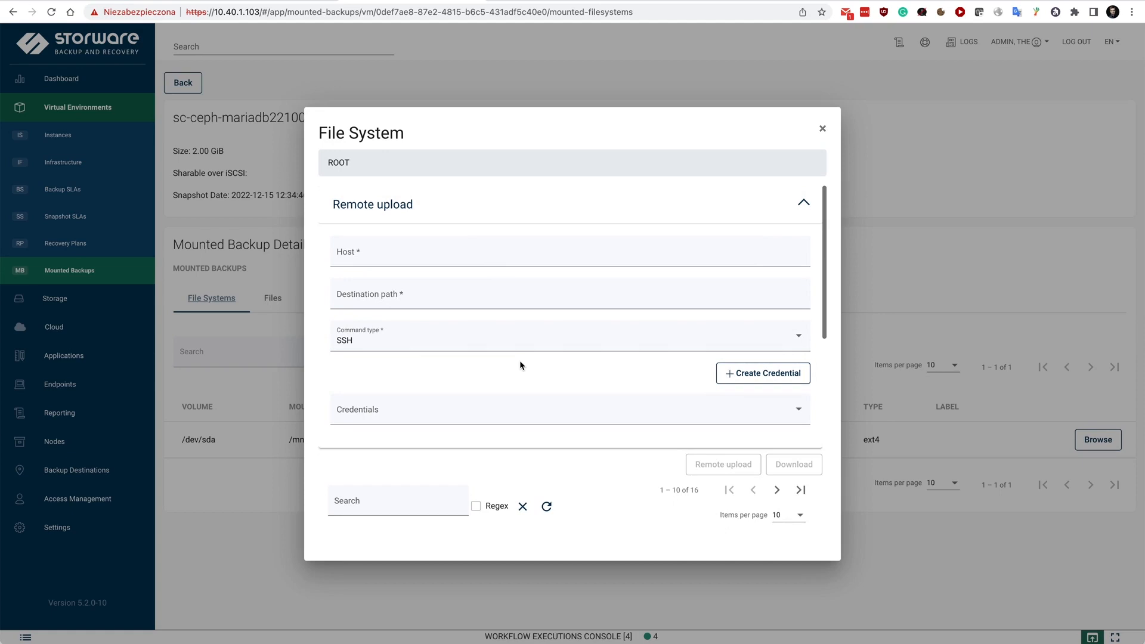
pyautogui.click(383, 210)
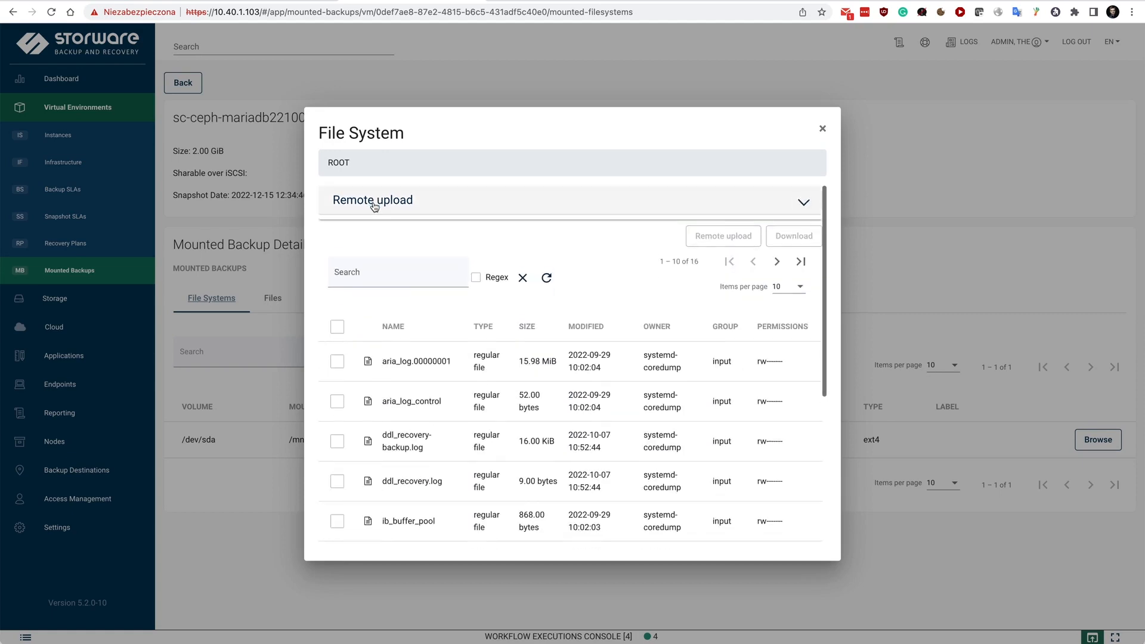
pyautogui.click(822, 128)
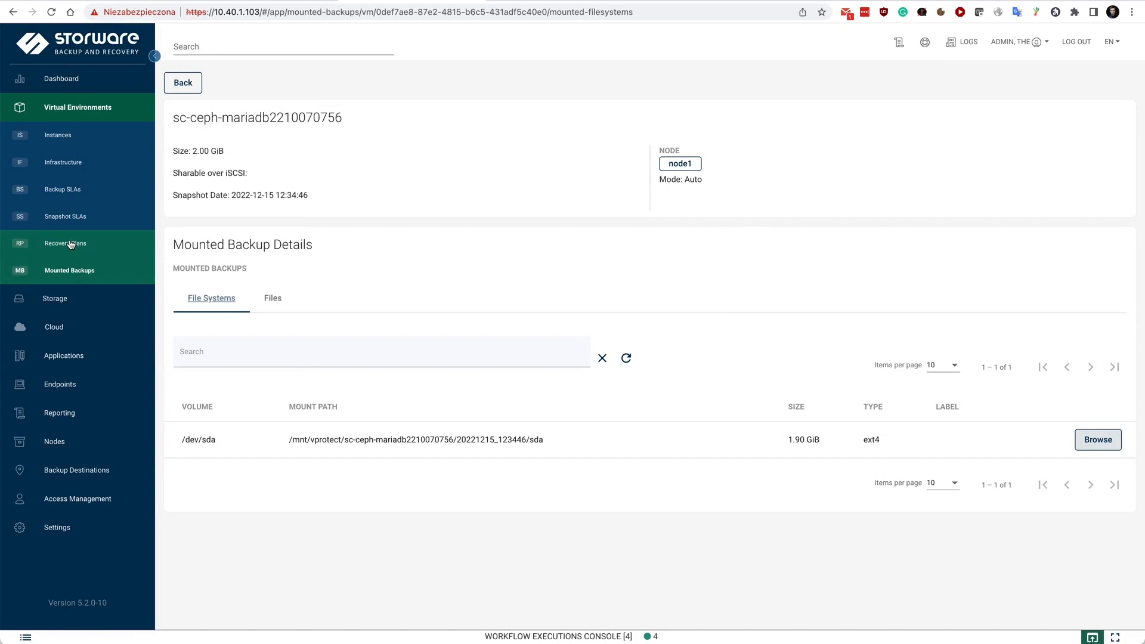
# Open the daily full backup policy in the backup SLAs and examine its auto-assignment settings for rules, clusters and projects
pyautogui.click(65, 189)
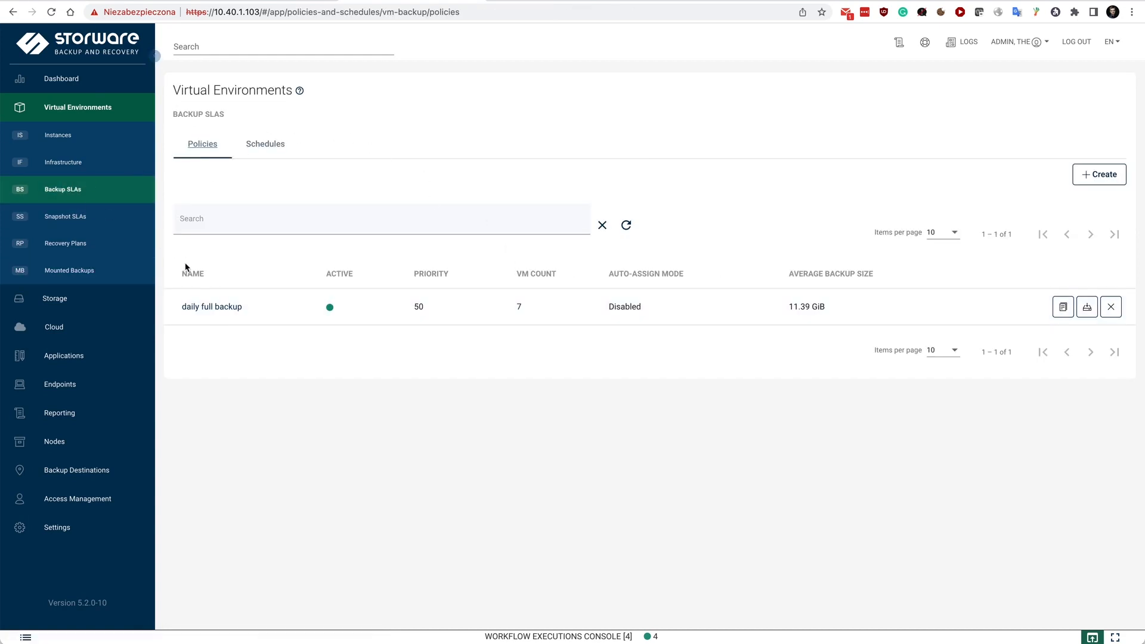
pyautogui.click(203, 306)
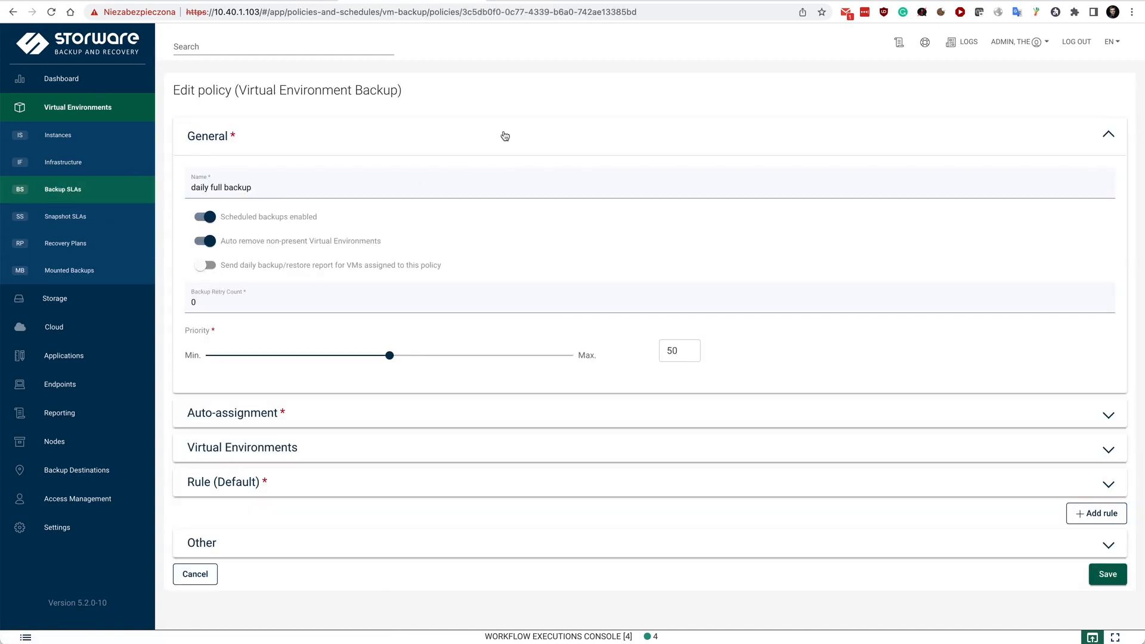
pyautogui.click(219, 416)
pyautogui.scroll(-5, 217, 416)
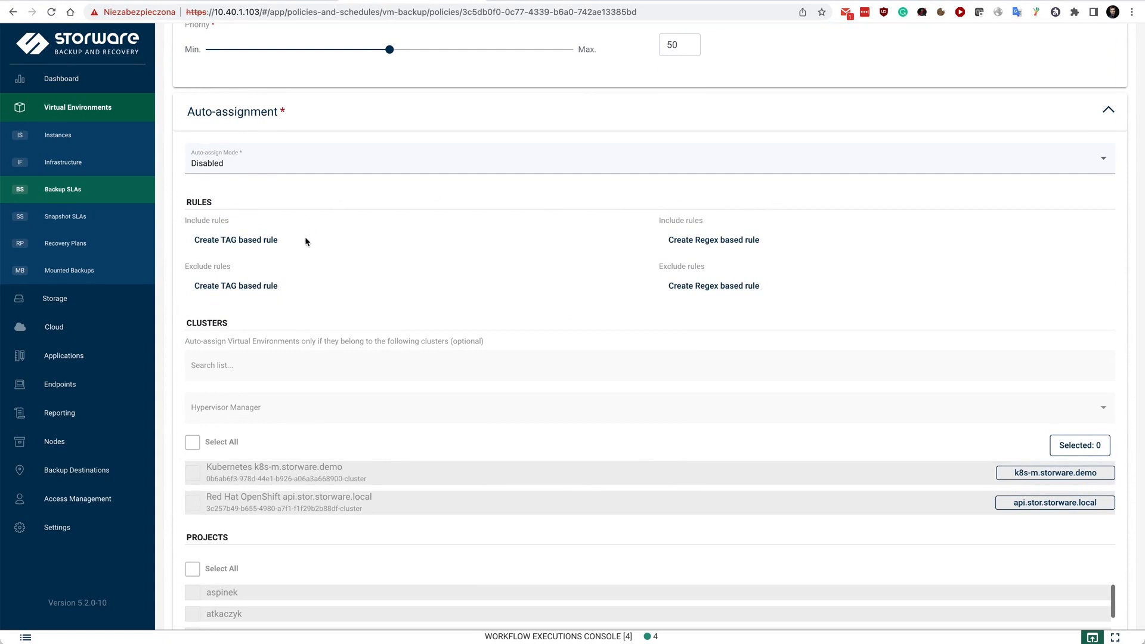
pyautogui.scroll(-3, 305, 240)
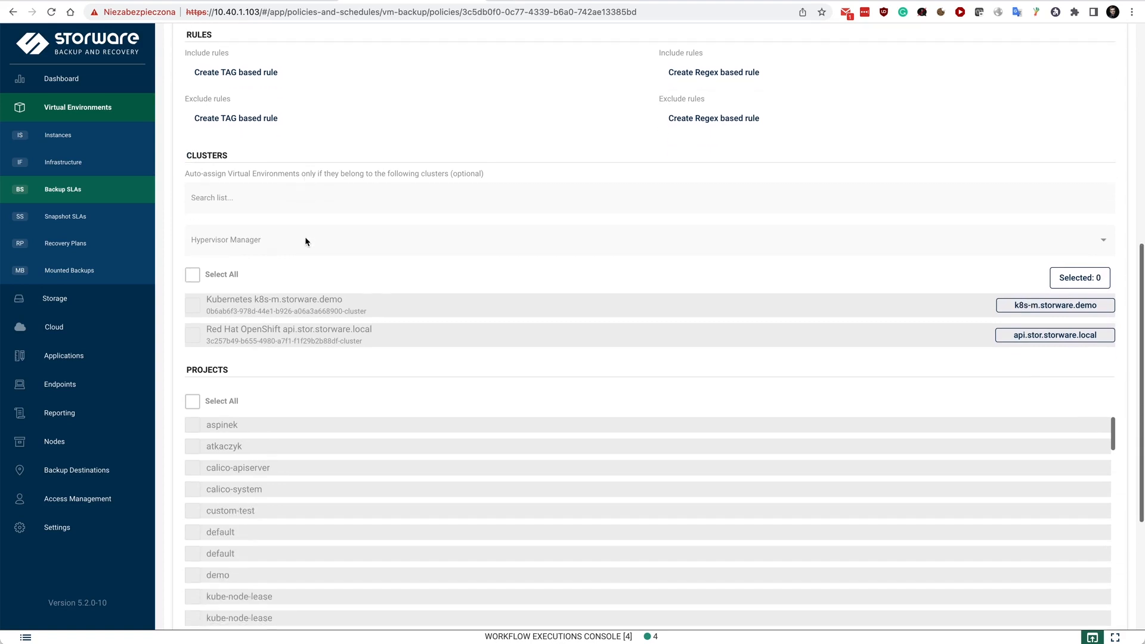
pyautogui.scroll(-1, 305, 241)
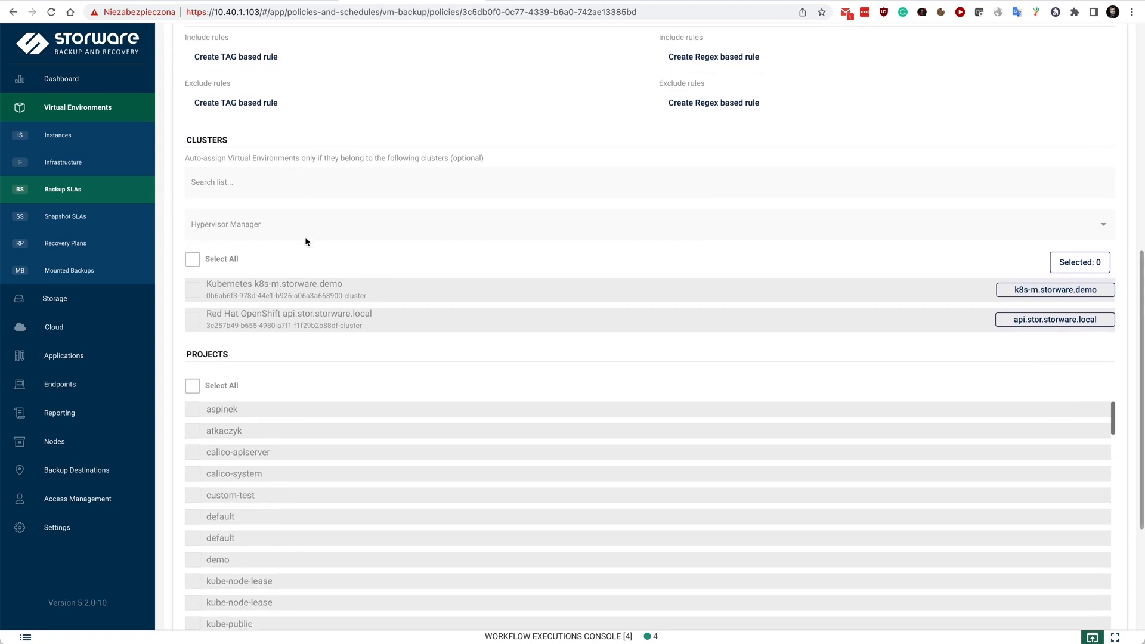
pyautogui.scroll(-4, 306, 240)
pyautogui.scroll(1, 305, 240)
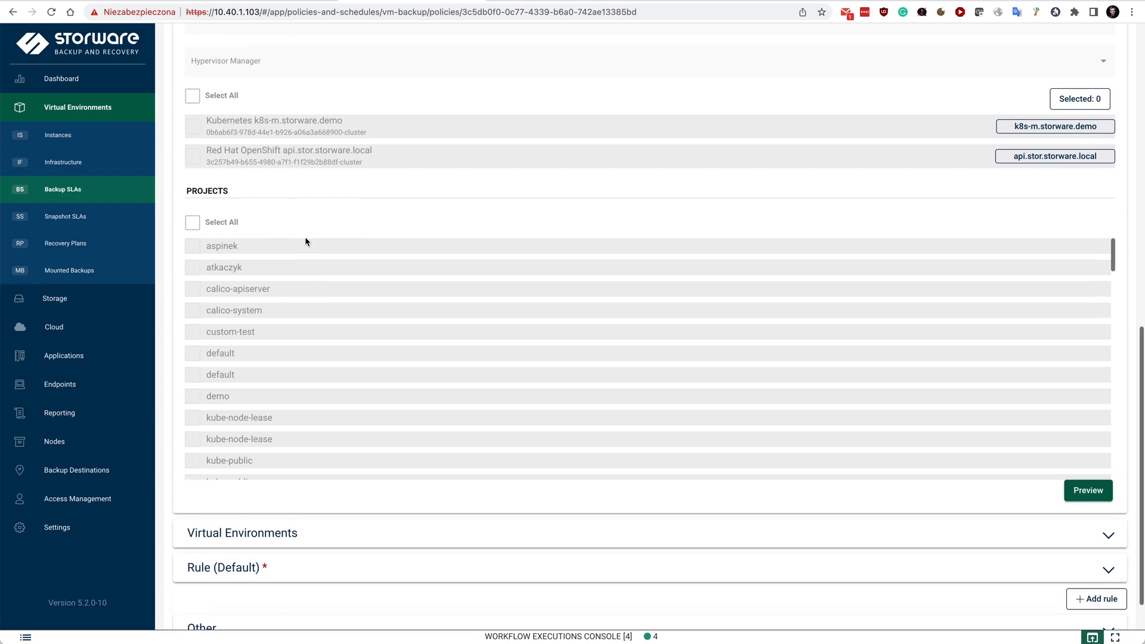
pyautogui.scroll(-4, 285, 350)
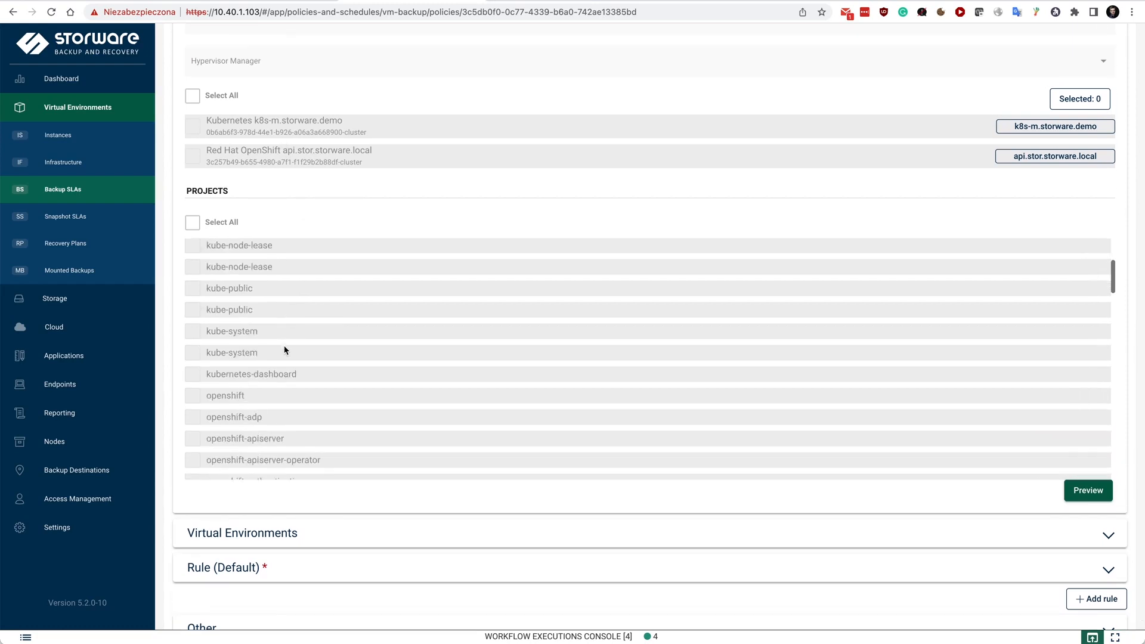
# Examine the policy's default rule, including retention, schedules and the secondary backup destination options, leaving the secondary destination disabled
pyautogui.click(239, 567)
pyautogui.scroll(-5, 536, 363)
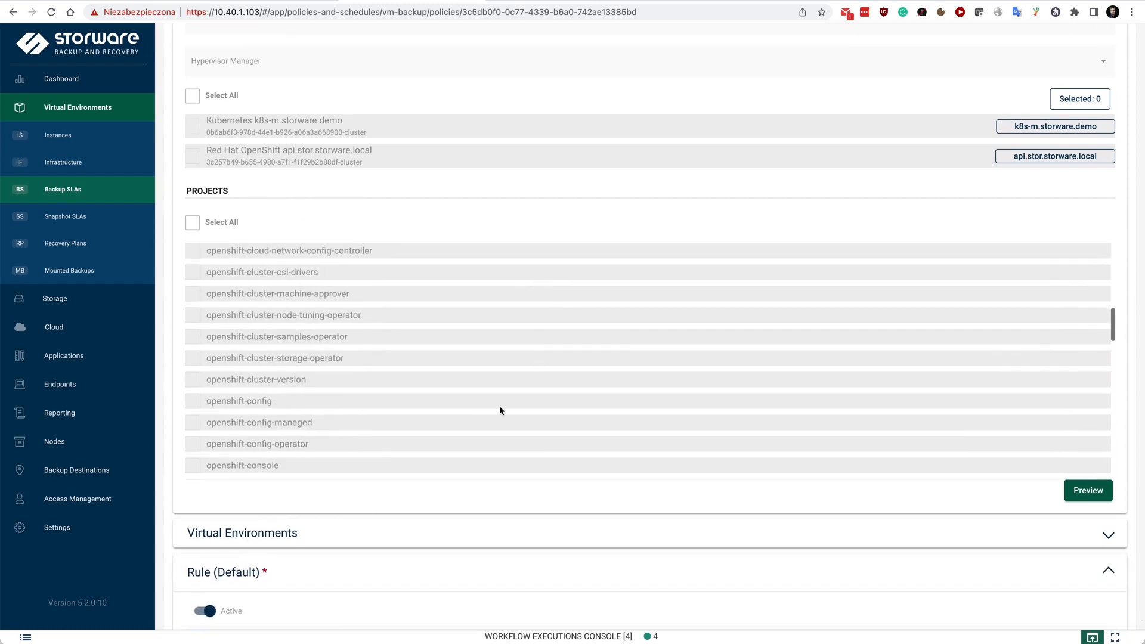
pyautogui.scroll(-7, 172, 499)
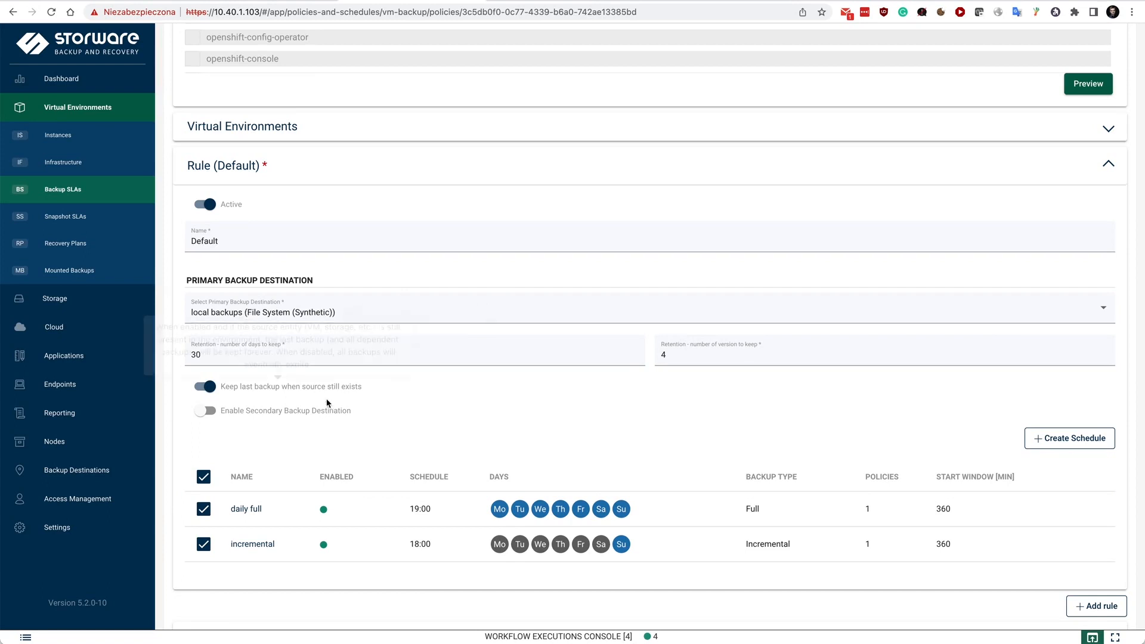
pyautogui.click(288, 412)
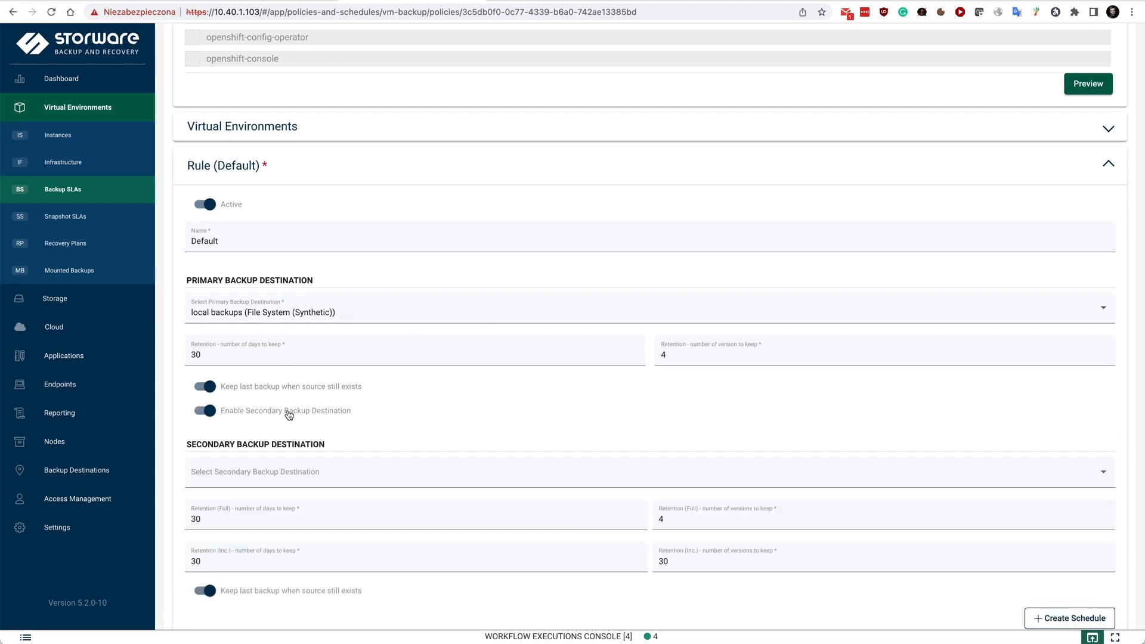
pyautogui.click(288, 414)
pyautogui.scroll(-1, 413, 409)
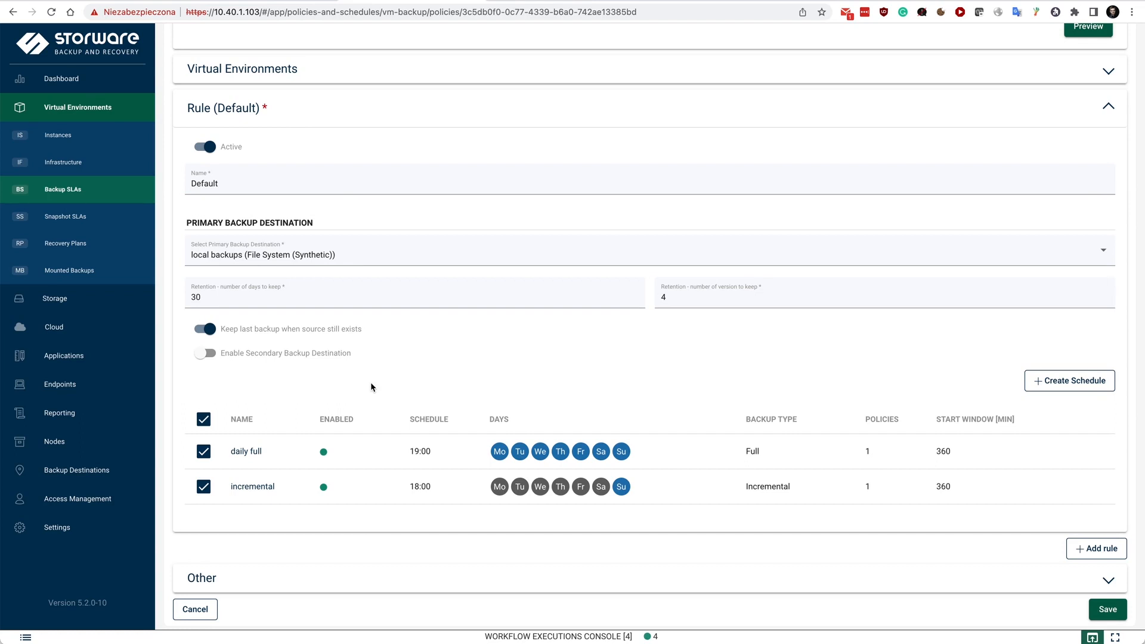
# Create and save a recovery plan policy named RP1 for virtual environments, with the default priority and scheduling enabled
pyautogui.click(57, 245)
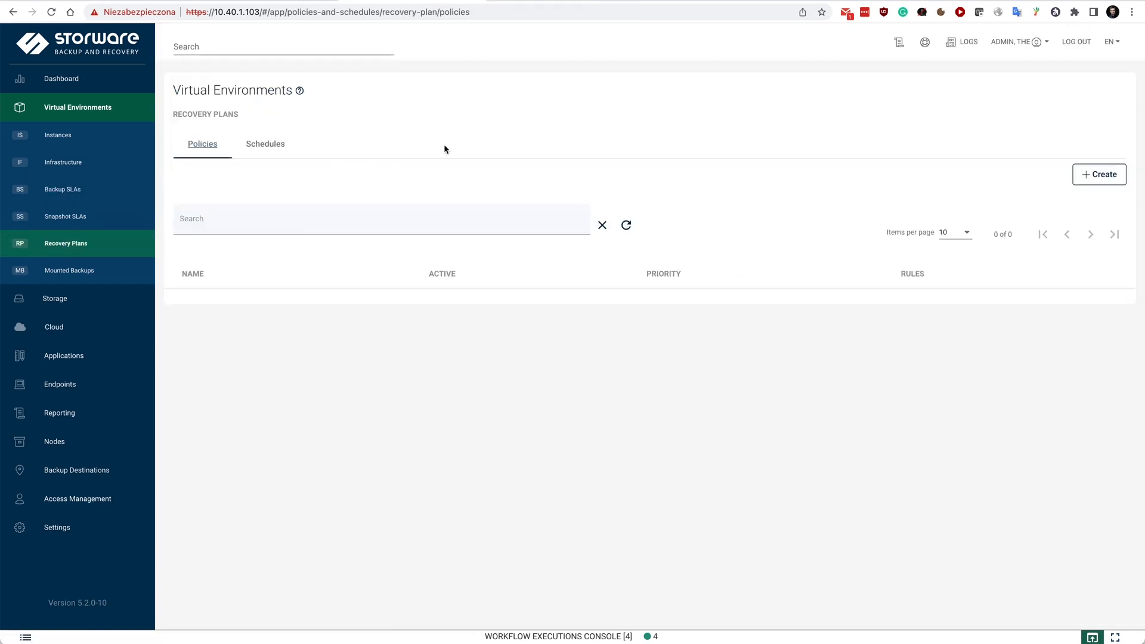
pyautogui.click(1099, 174)
pyautogui.click(219, 186)
pyautogui.write('RP1')
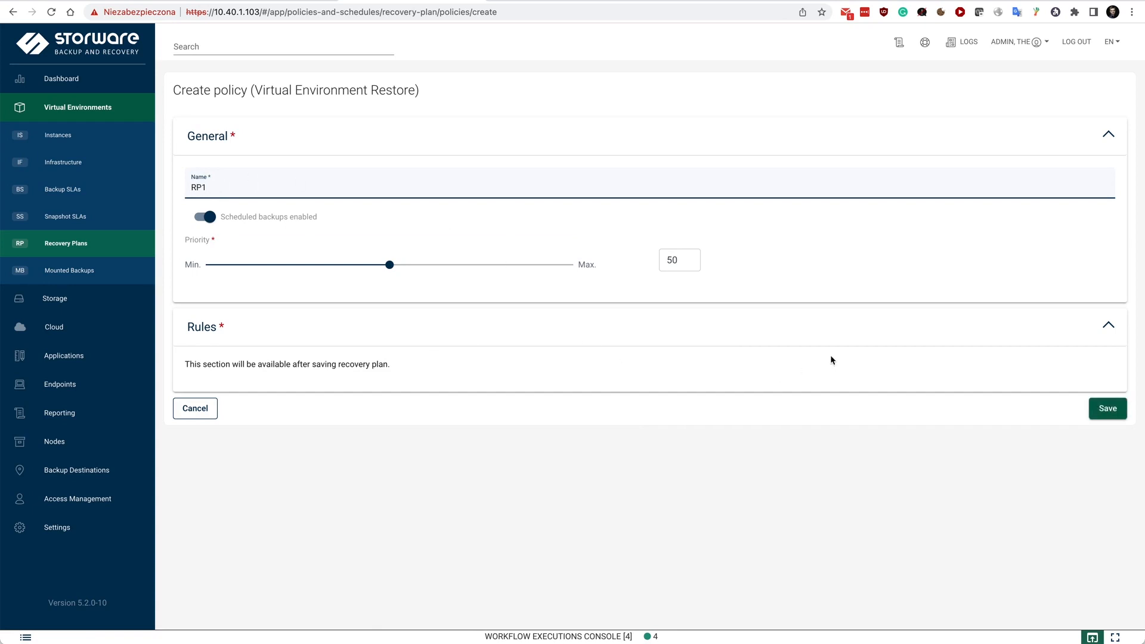
pyautogui.click(1106, 408)
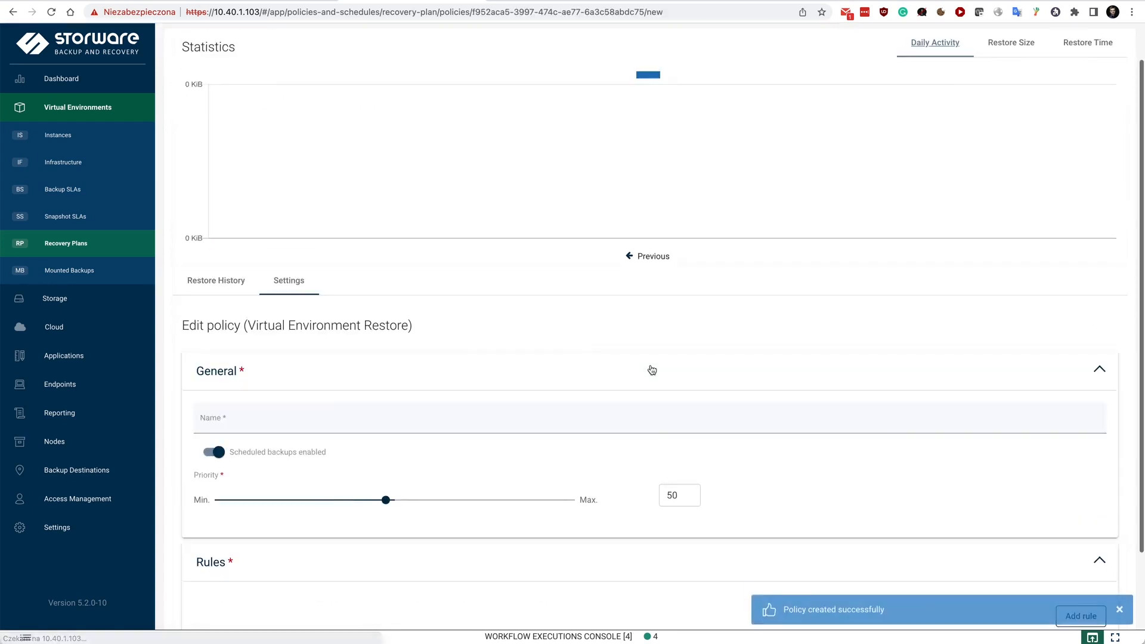
pyautogui.scroll(-2, 650, 368)
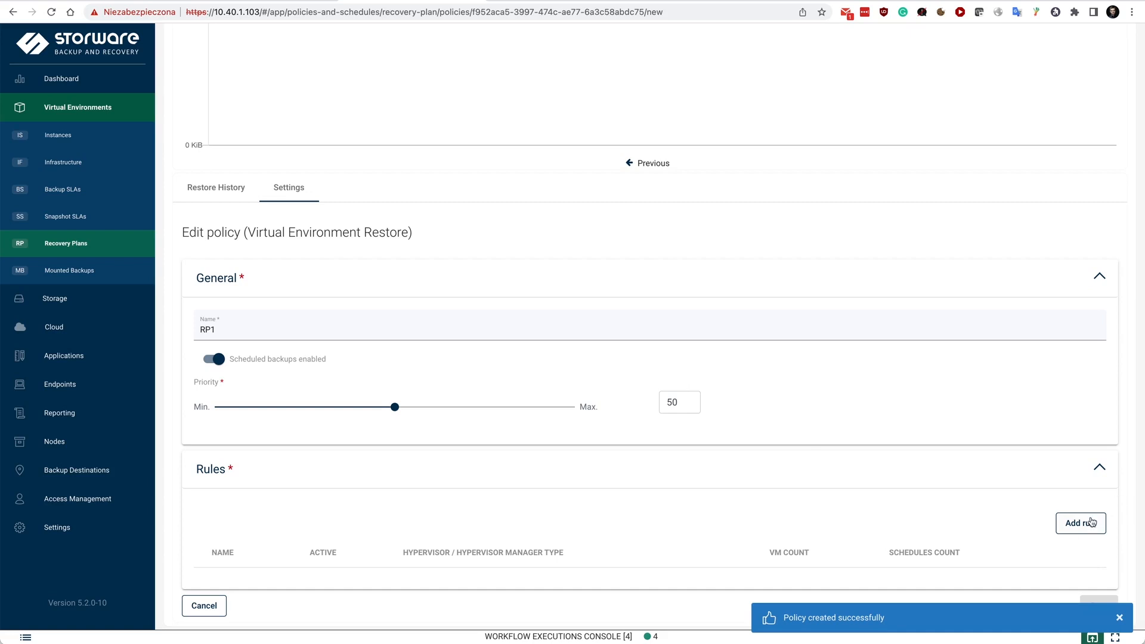
pyautogui.click(1095, 522)
pyautogui.click(378, 242)
pyautogui.write('Rule1')
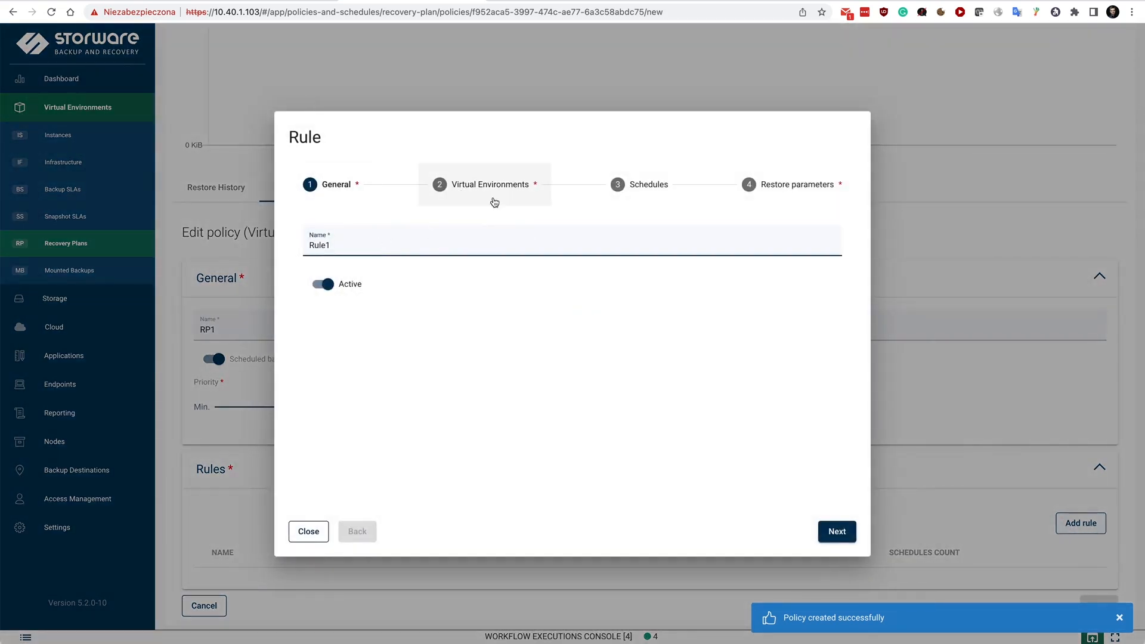
pyautogui.click(494, 202)
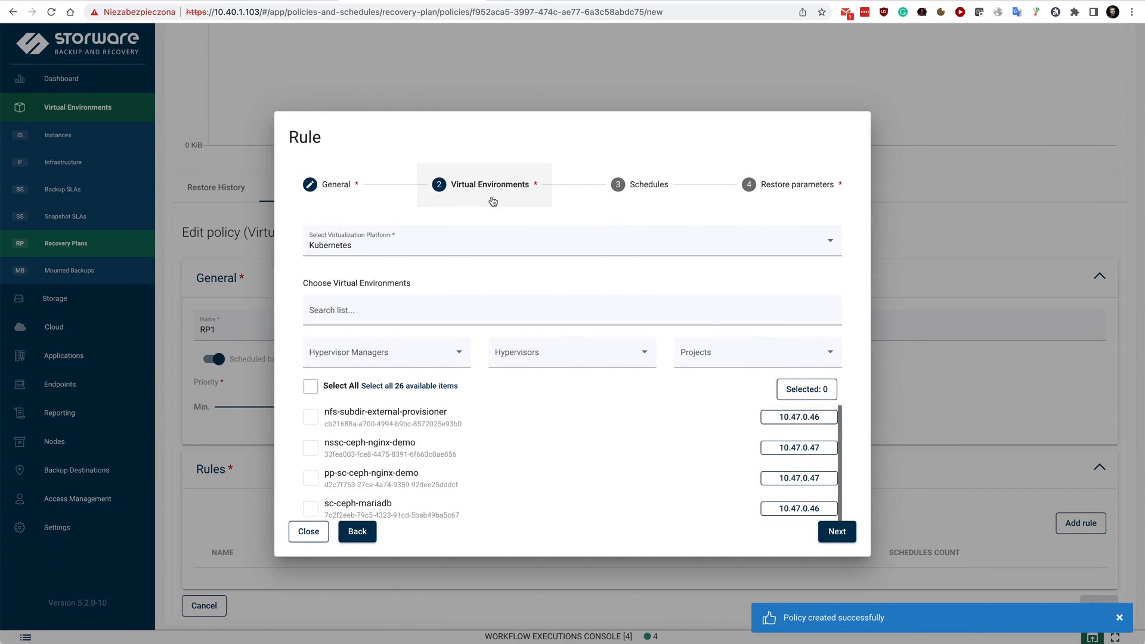
pyautogui.click(345, 310)
pyautogui.write('maria')
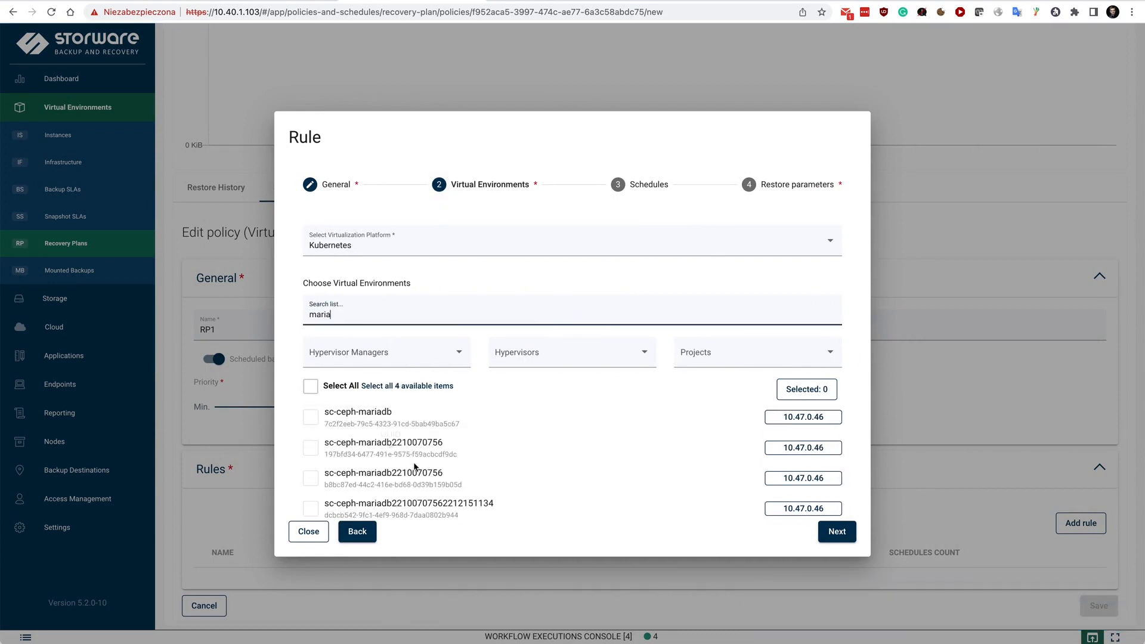
pyautogui.click(310, 479)
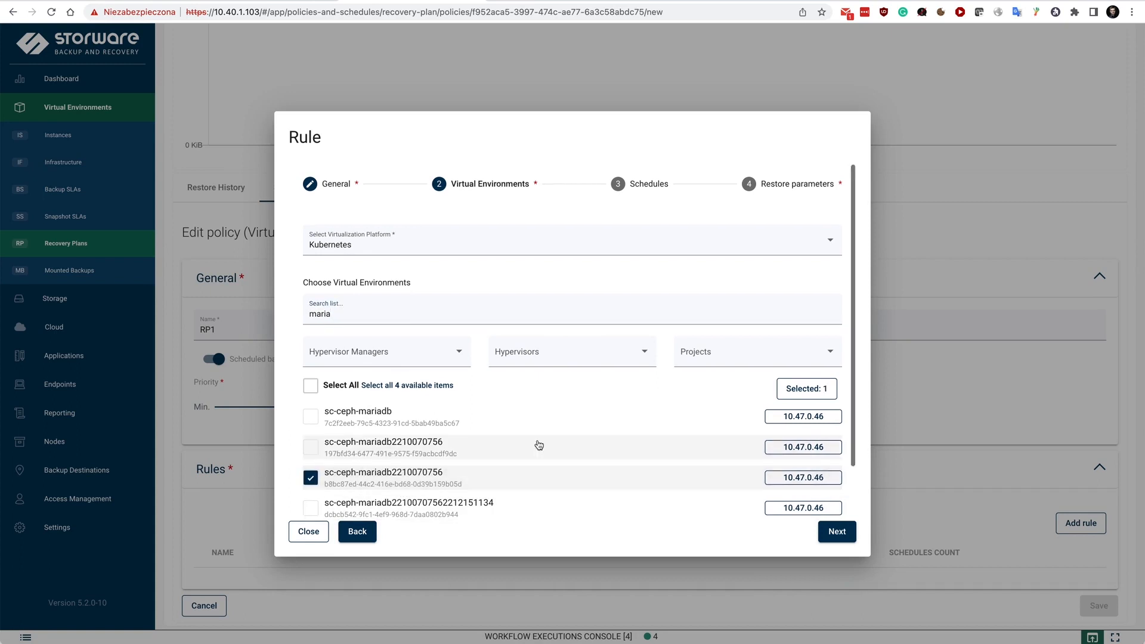
pyautogui.scroll(-2, 538, 445)
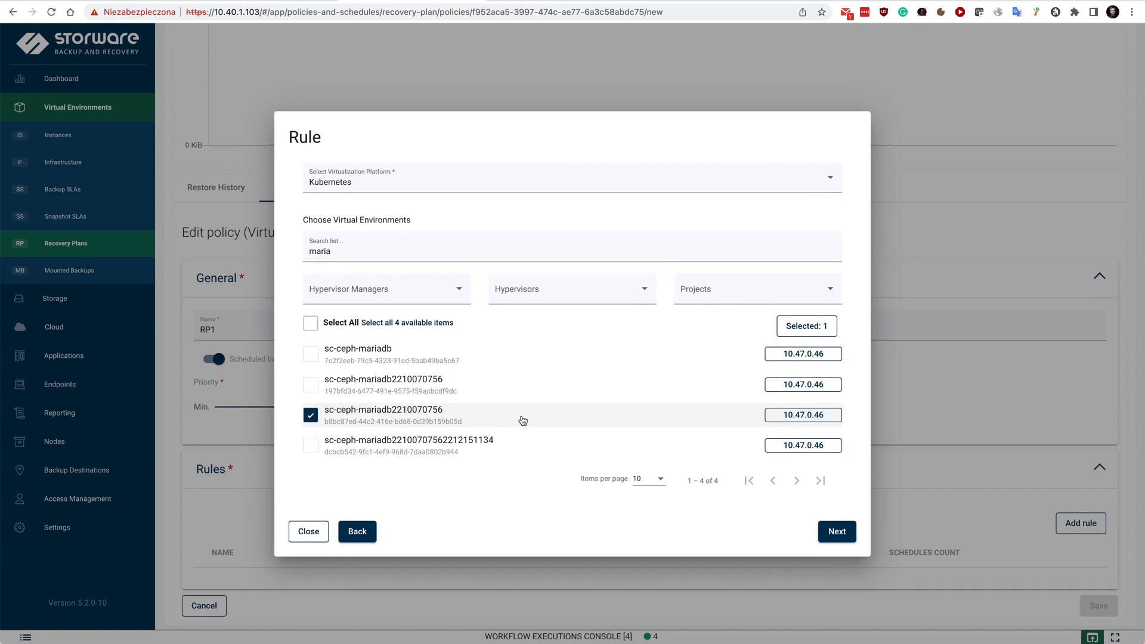
pyautogui.scroll(2, 470, 457)
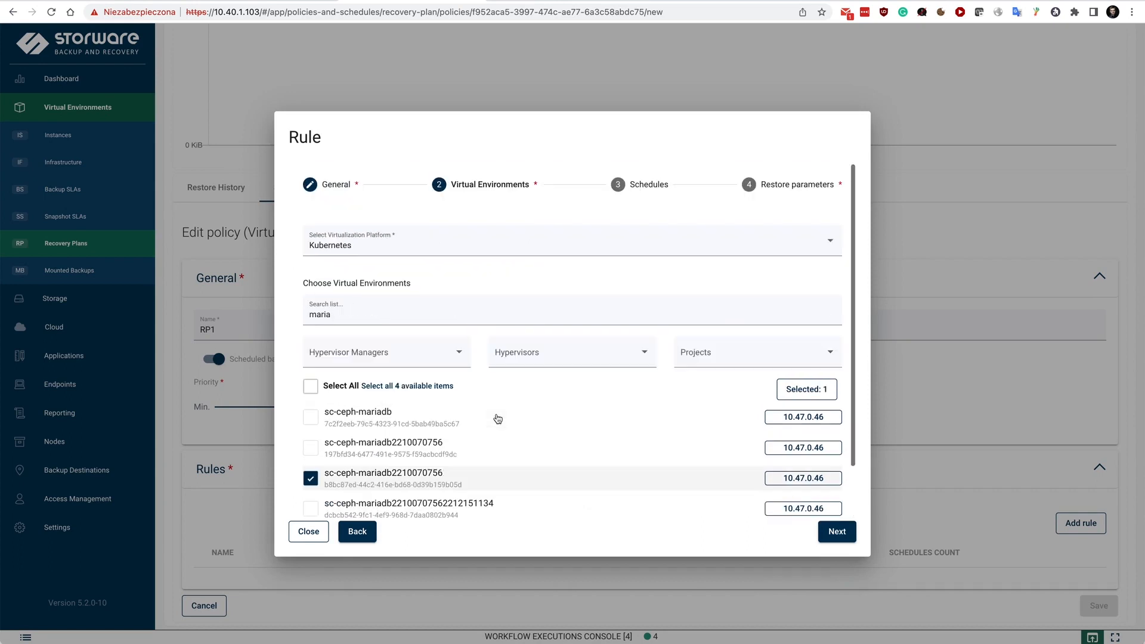
# Examine Rule1's schedules and restore parameters, including the restored name's prefix and suffix, and close the rule without saving
pyautogui.click(646, 184)
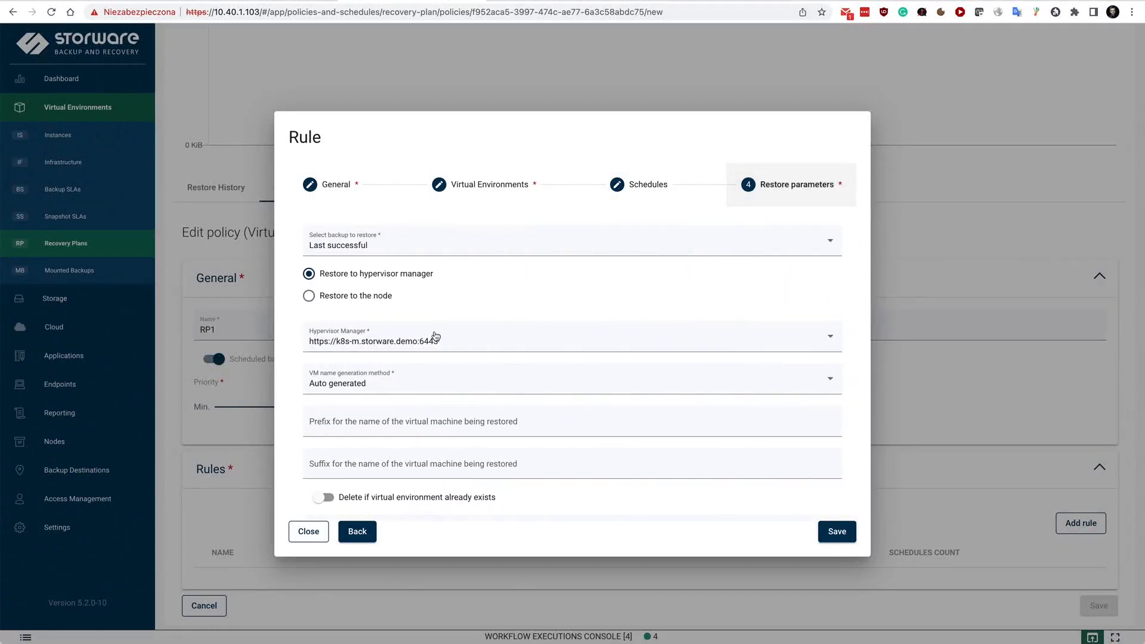
pyautogui.scroll(-1, 541, 280)
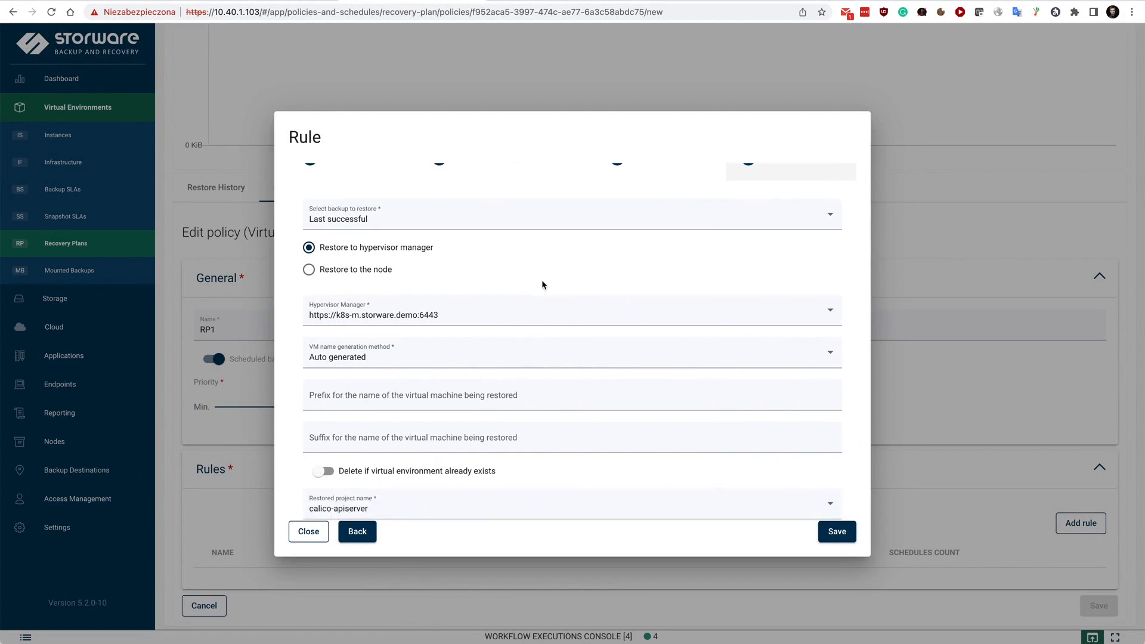
pyautogui.scroll(-2, 541, 284)
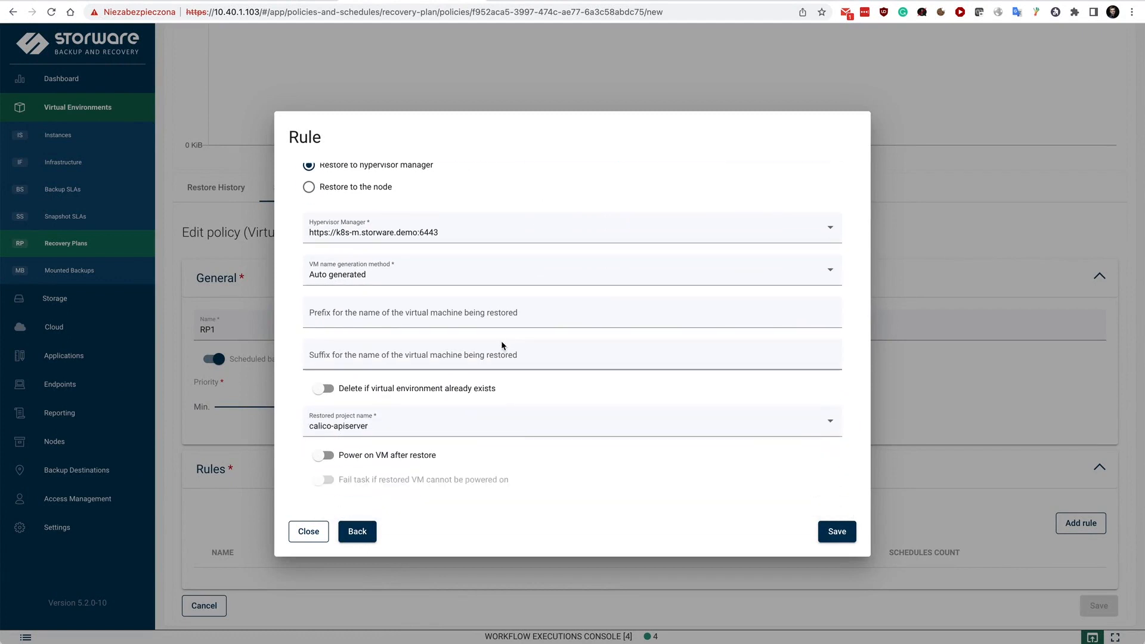
pyautogui.click(420, 312)
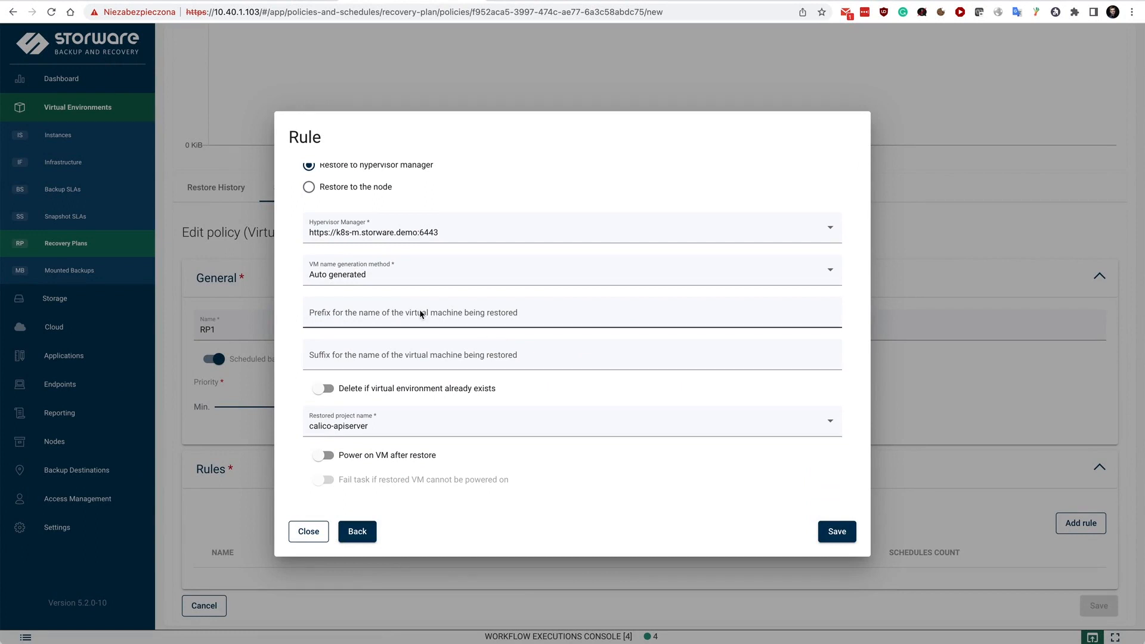
pyautogui.click(416, 356)
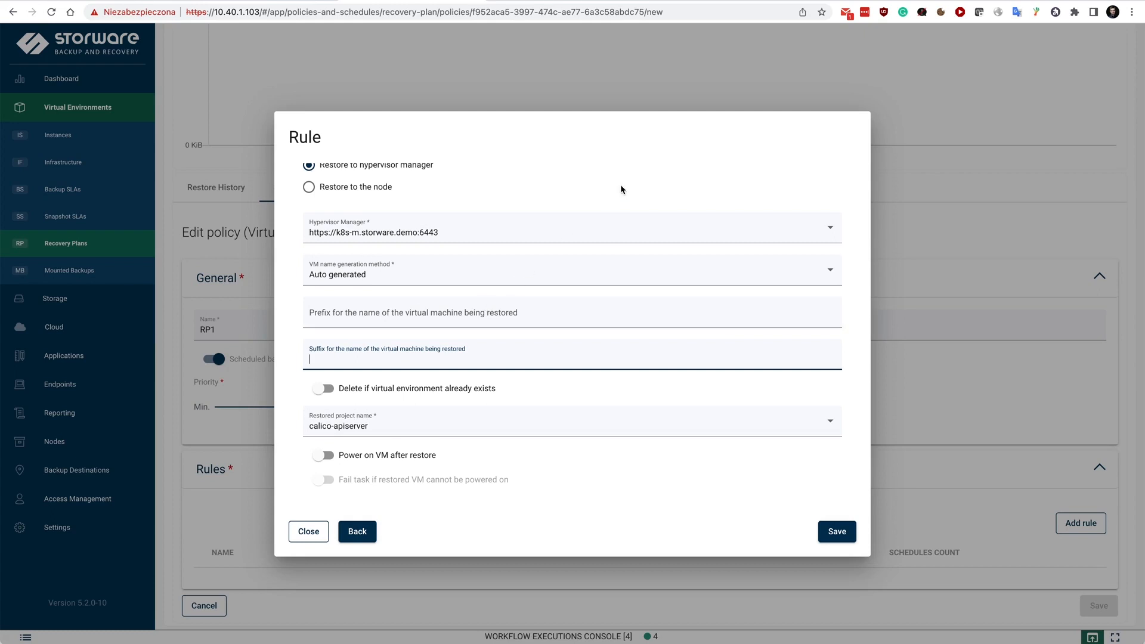
pyautogui.click(308, 531)
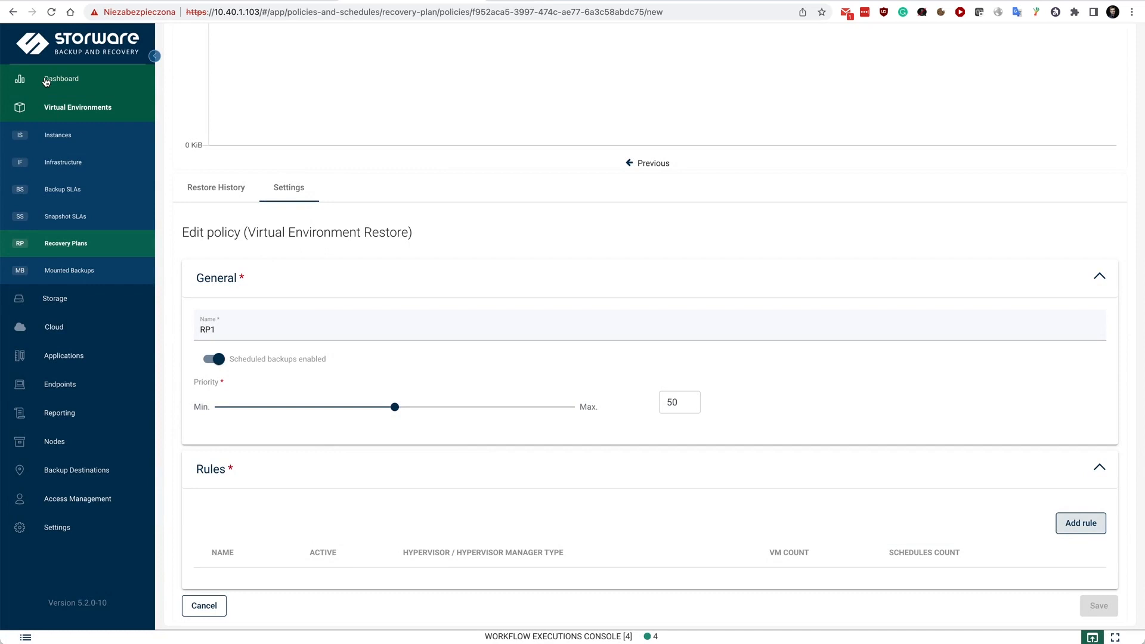
# Examine the backup destination types offered for file system, object storage and enterprise, and return to the dashboard
pyautogui.click(59, 468)
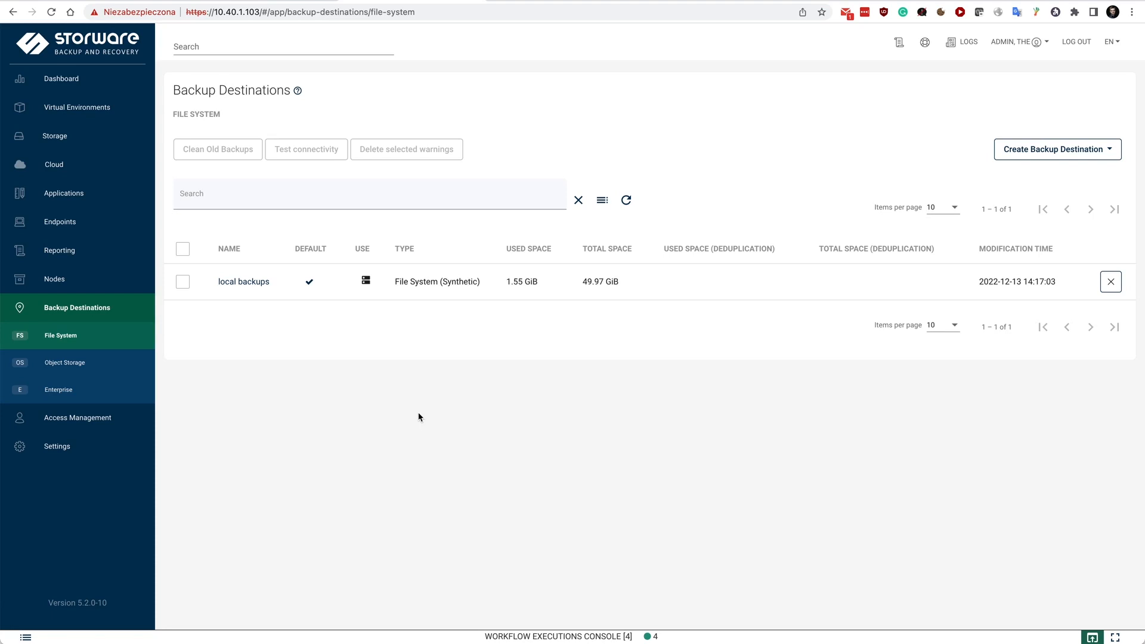
pyautogui.click(1032, 150)
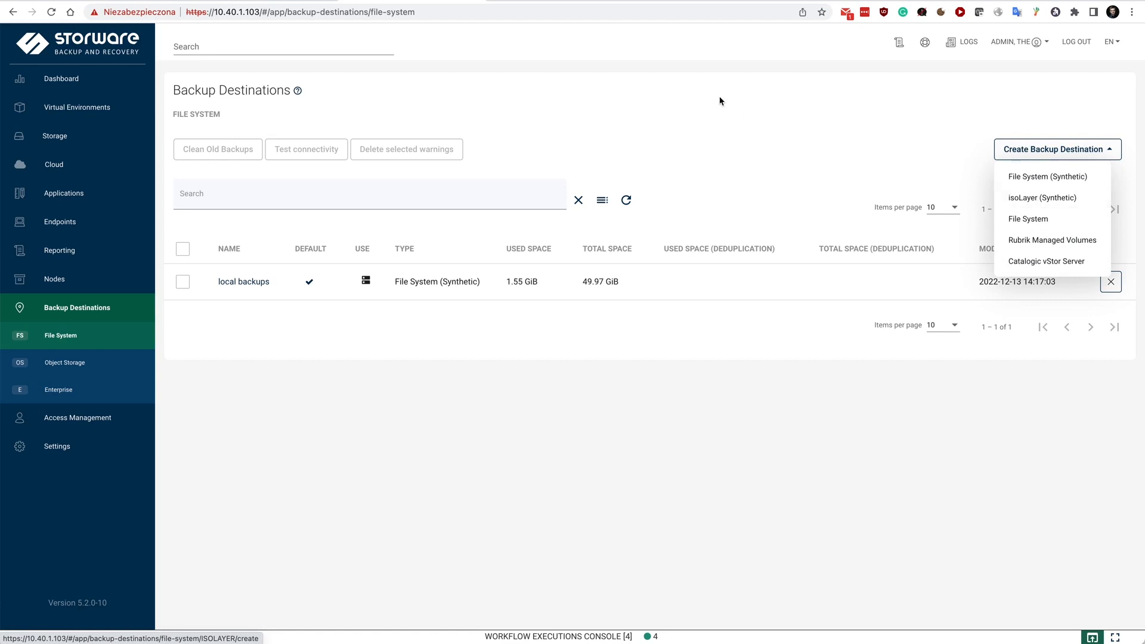
pyautogui.click(91, 364)
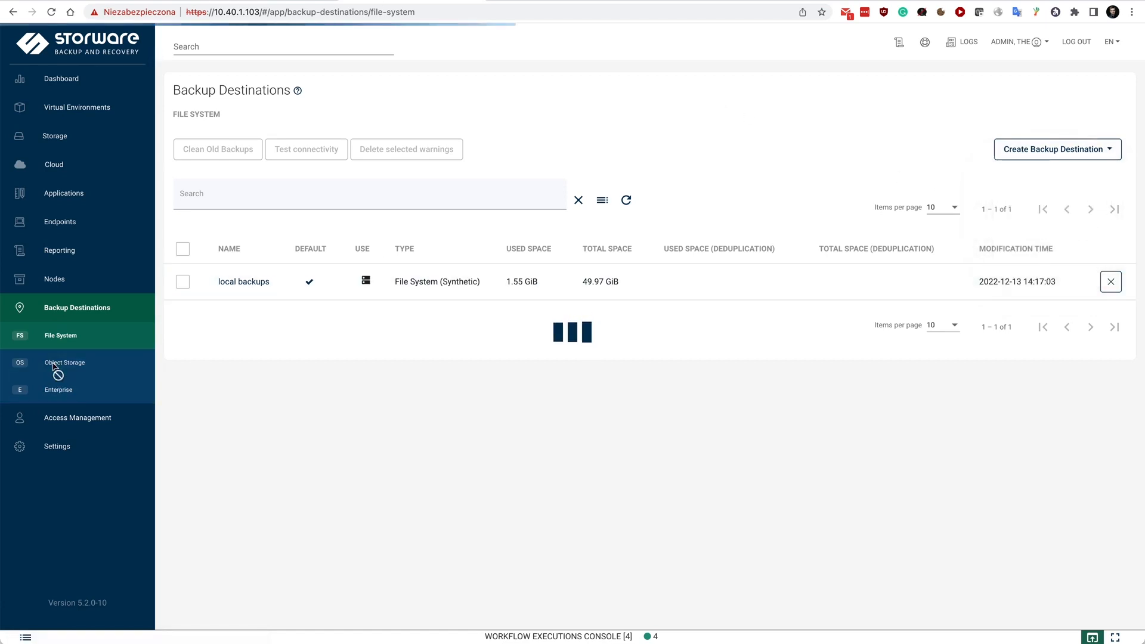
pyautogui.click(1053, 150)
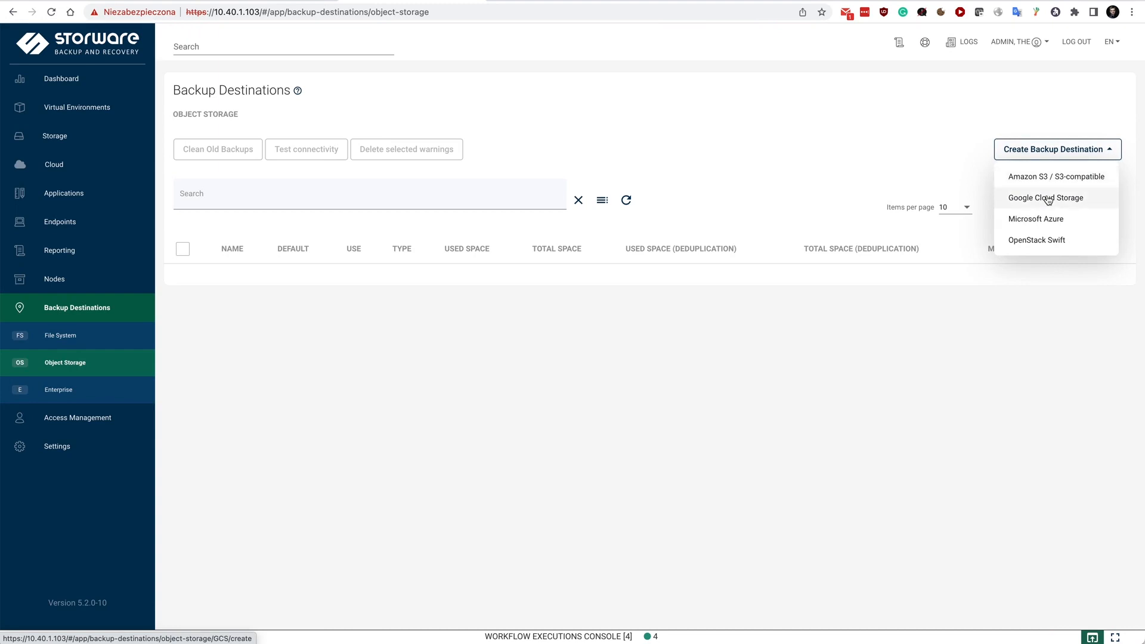
pyautogui.click(60, 390)
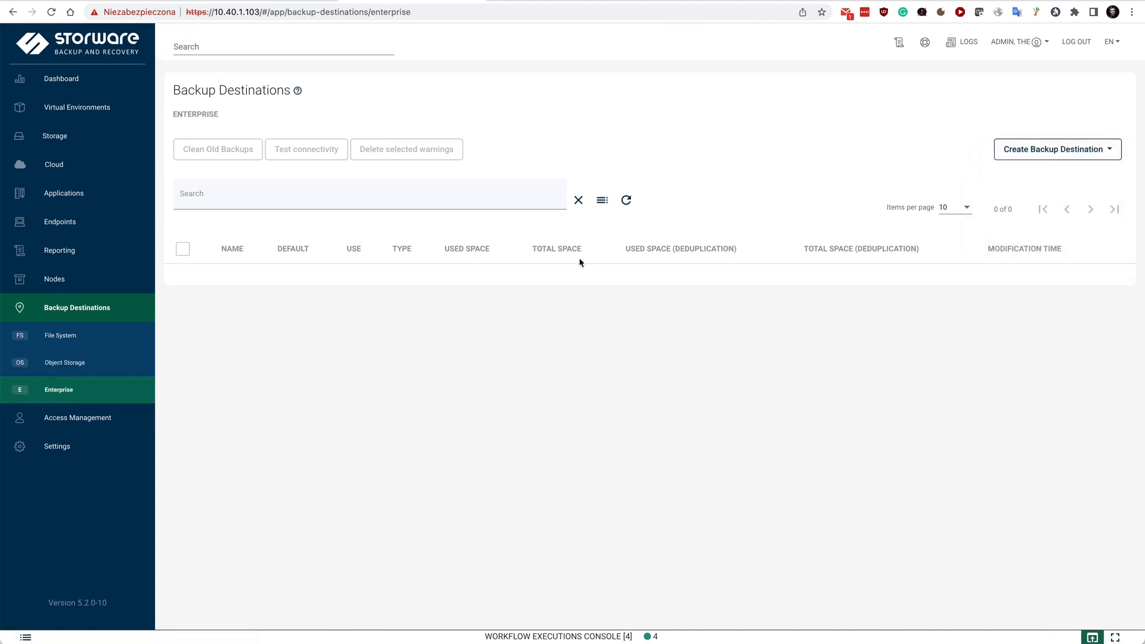
pyautogui.click(1104, 154)
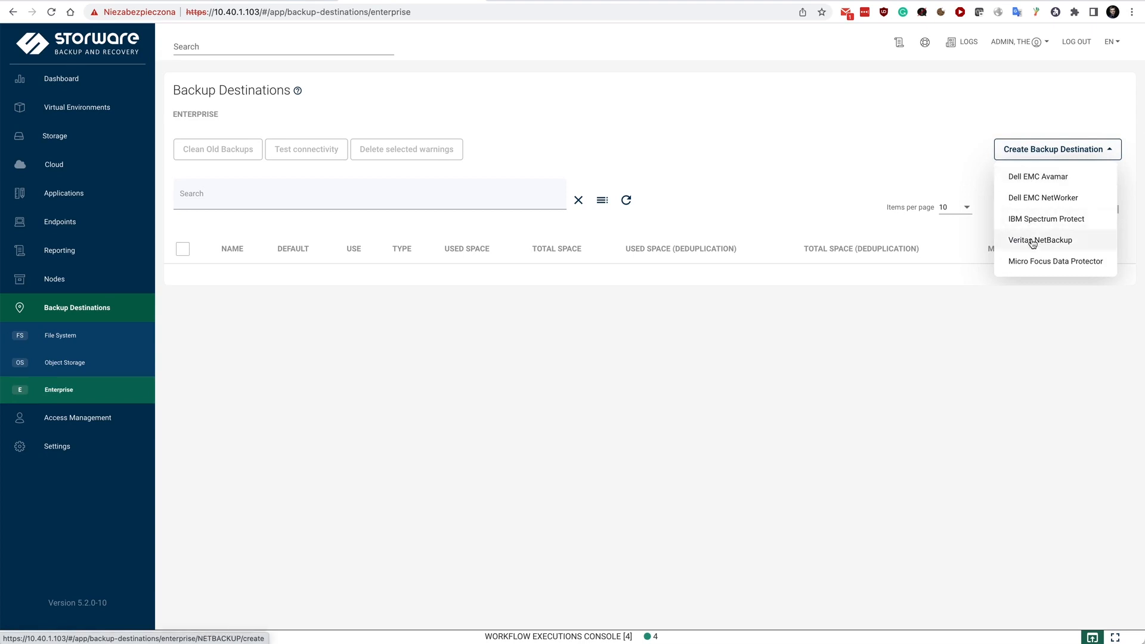
pyautogui.click(886, 445)
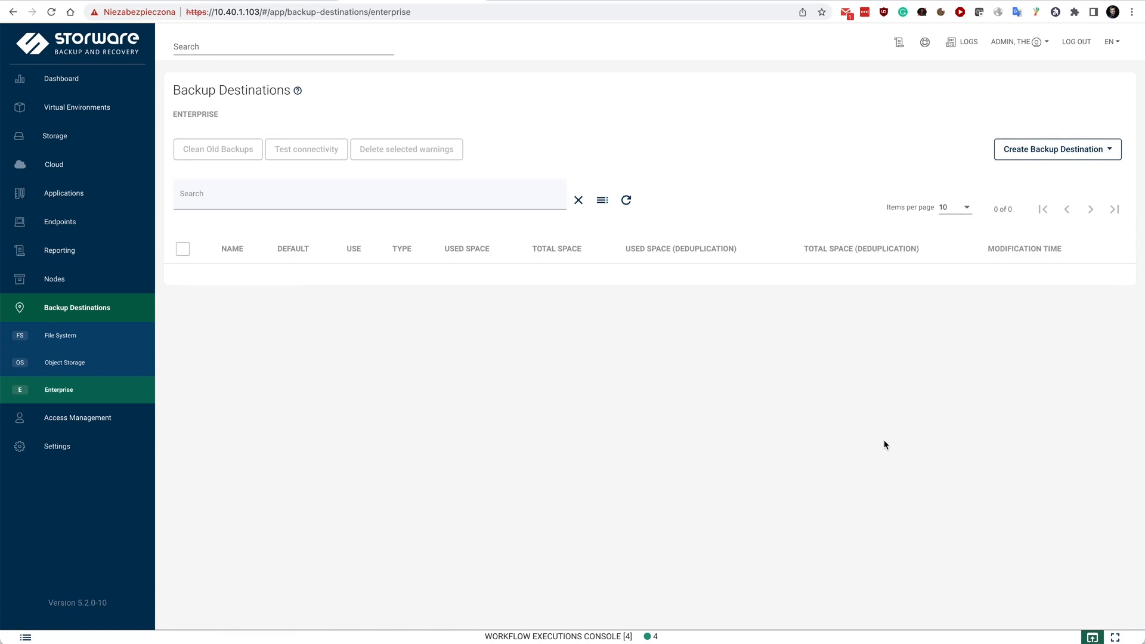
pyautogui.click(58, 79)
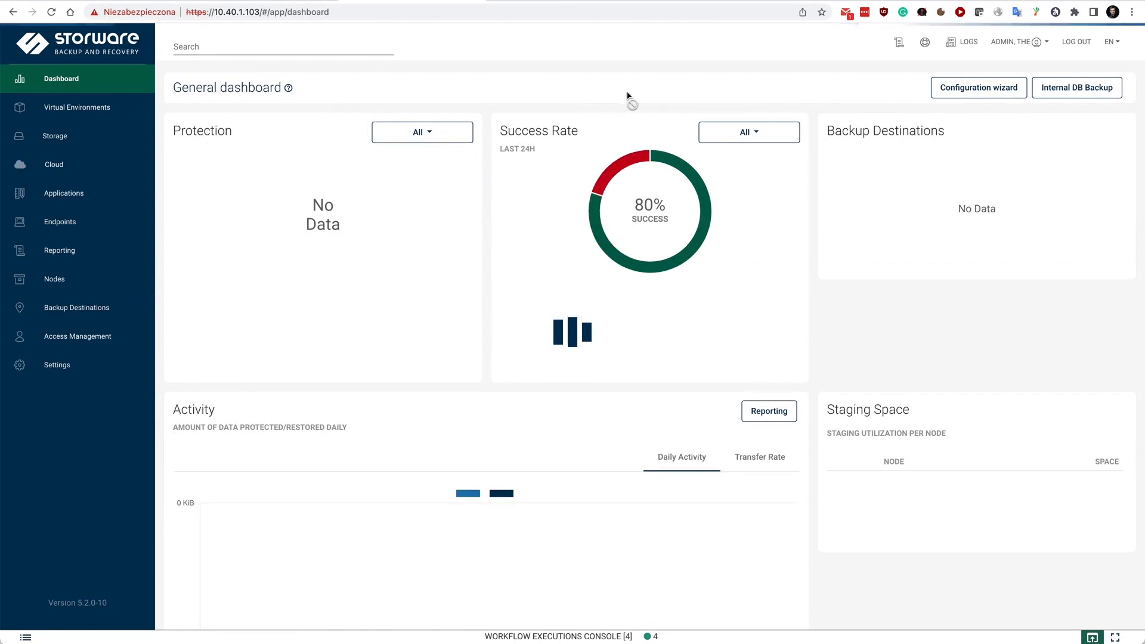